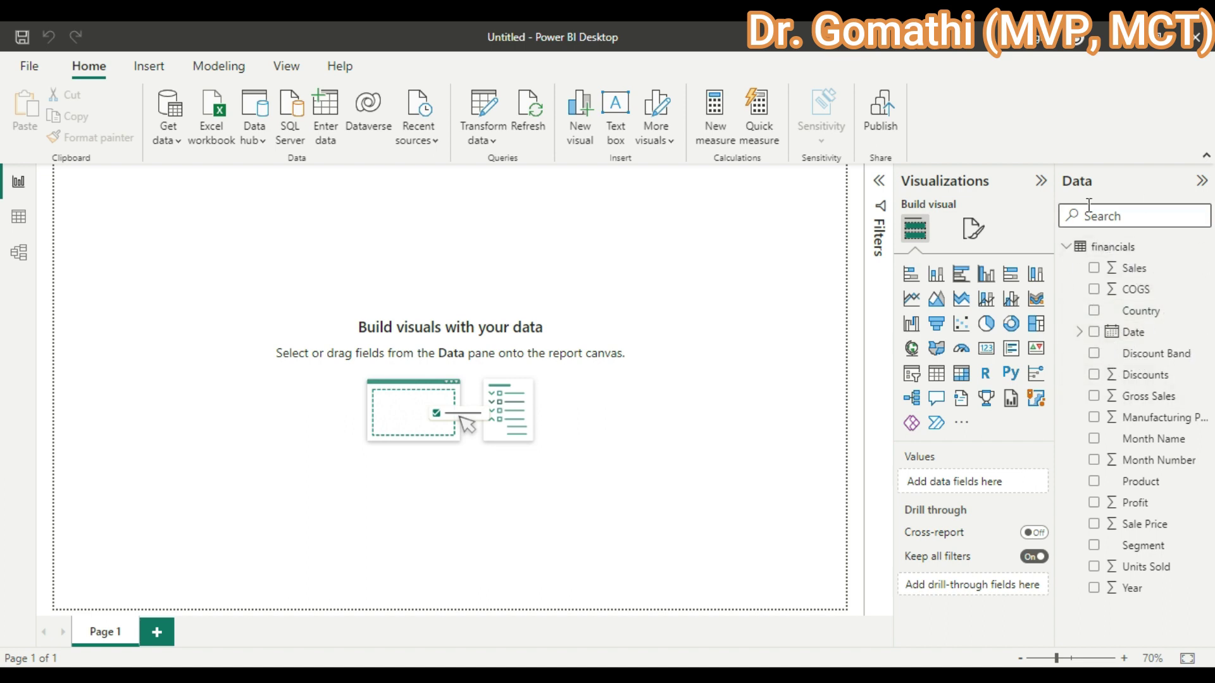
Create a map visual from the Country field and enlarge it on the page
click(1094, 312)
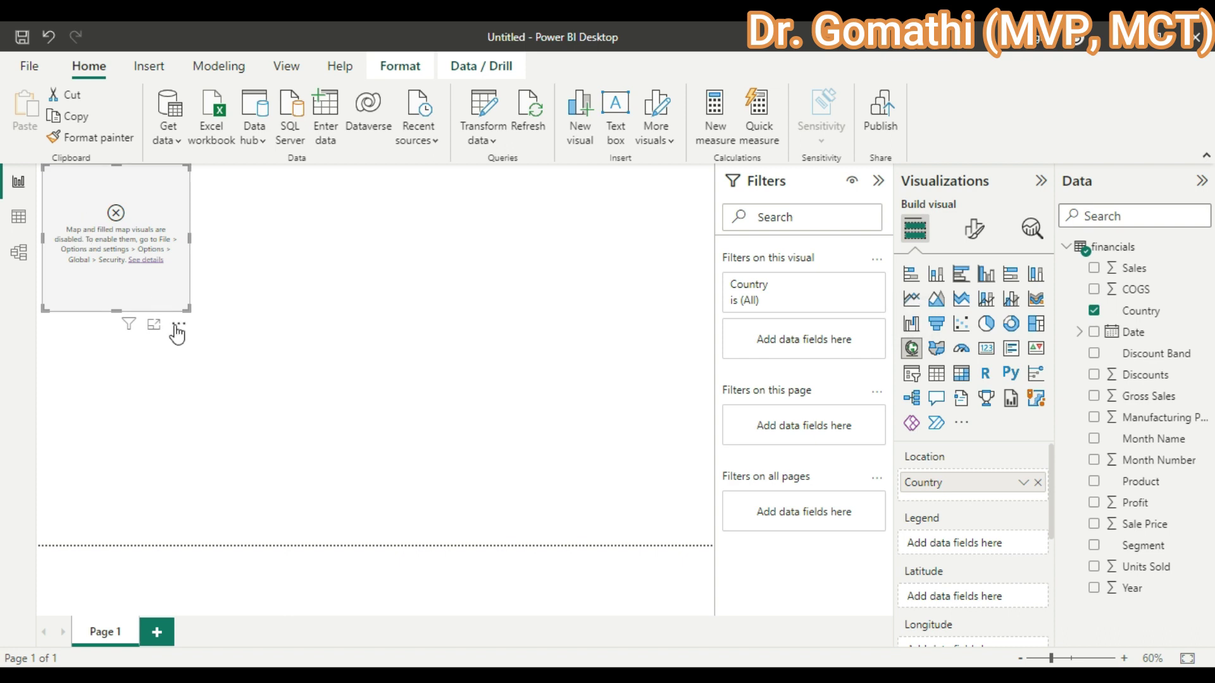
drag(187, 308, 366, 394)
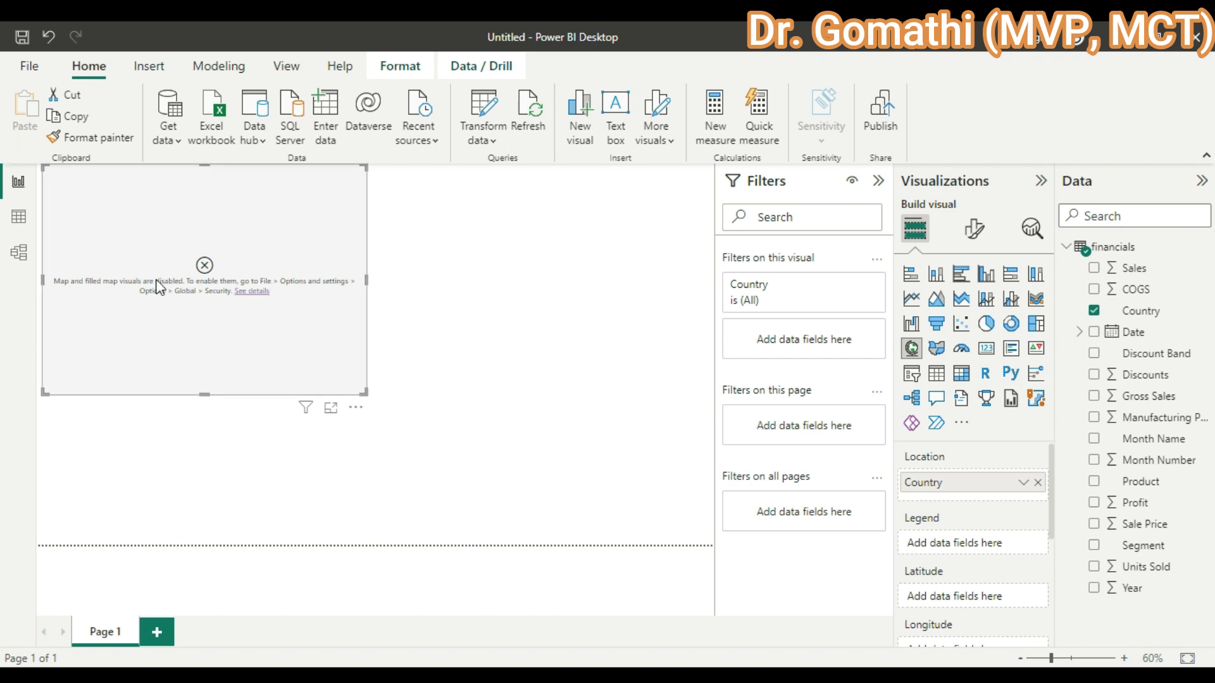
Open the program options, where map and filled map visuals are enabled
click(30, 67)
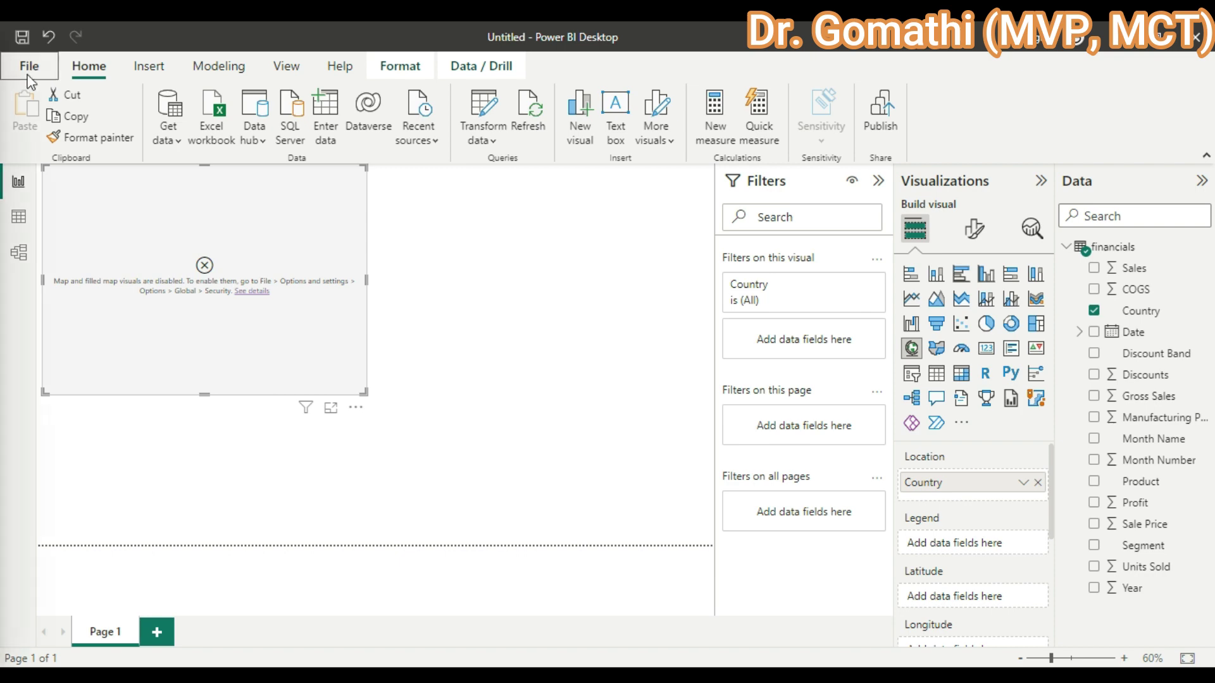
click(70, 354)
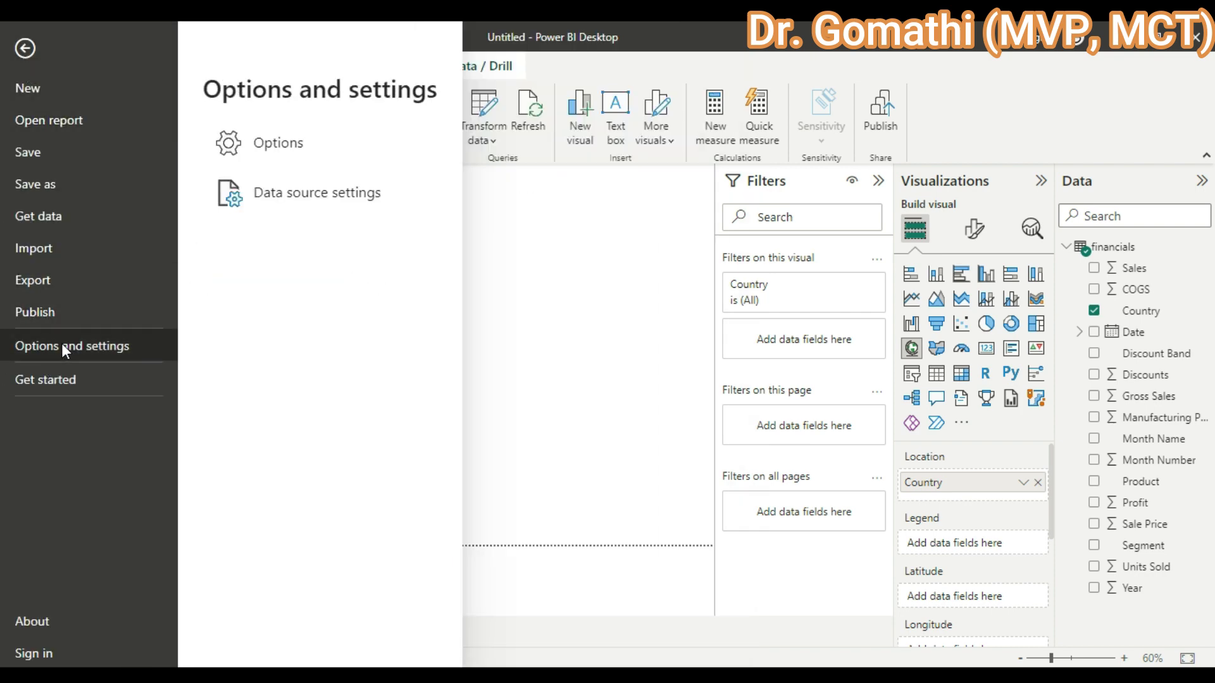
click(263, 141)
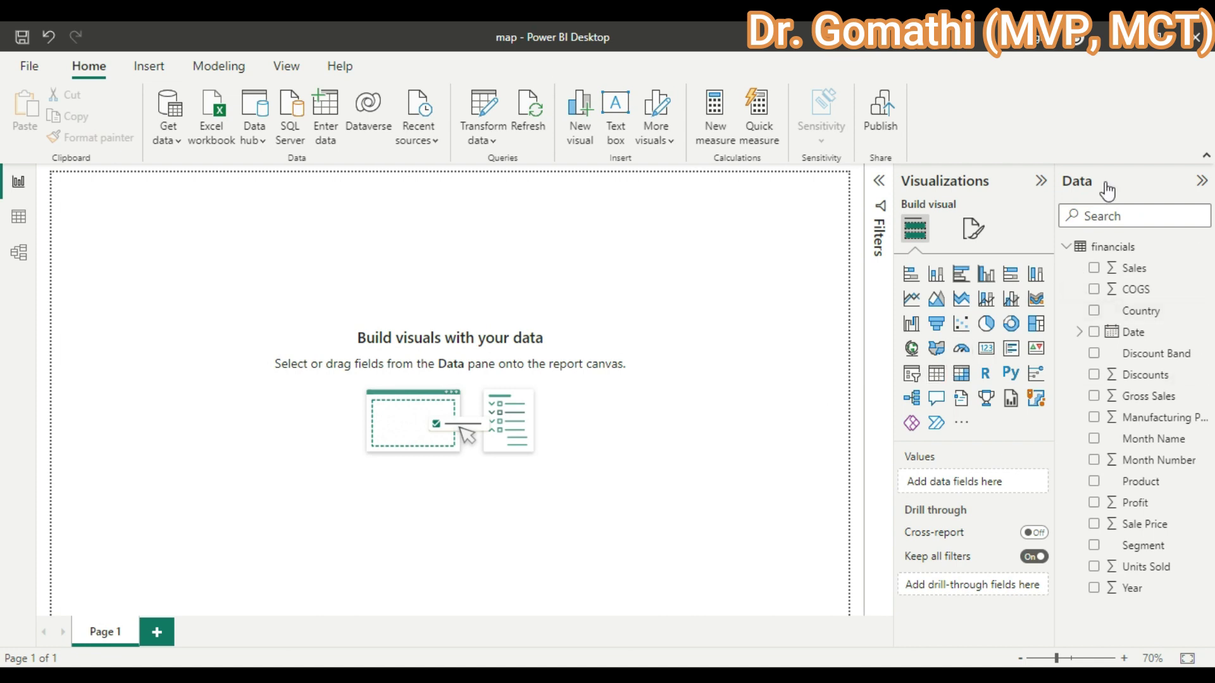
Create a map visual of Sales by Country and resize it to a bit over half the page width
click(1093, 311)
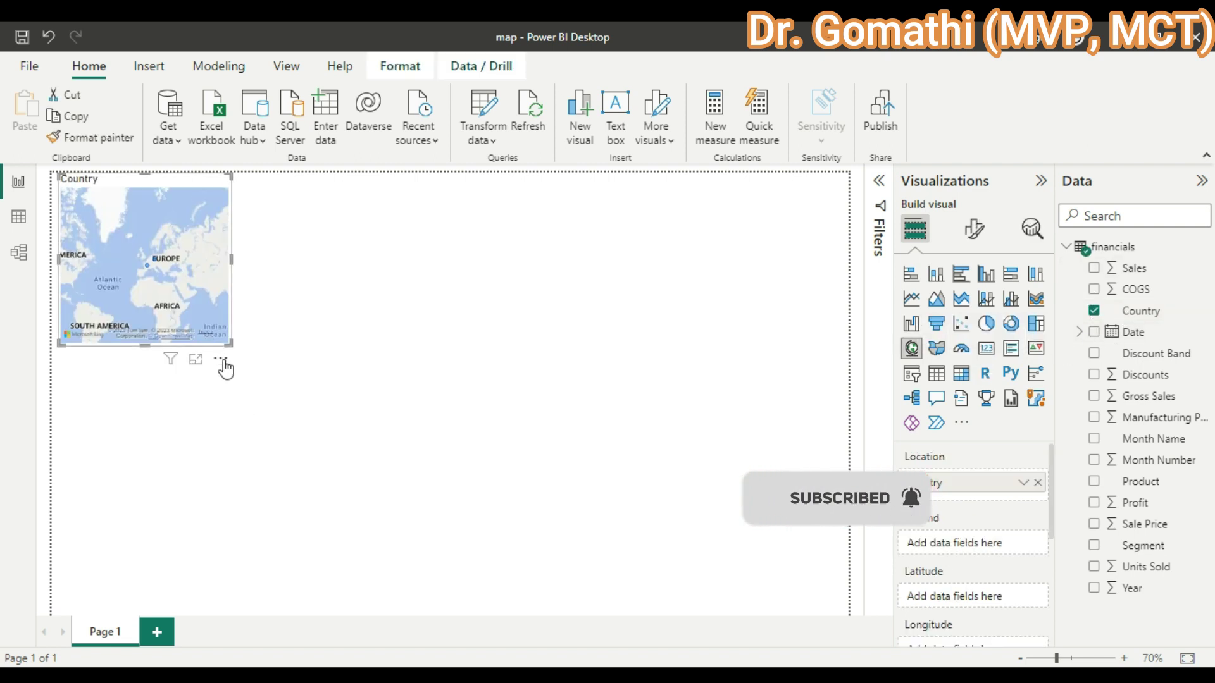
drag(230, 343, 514, 460)
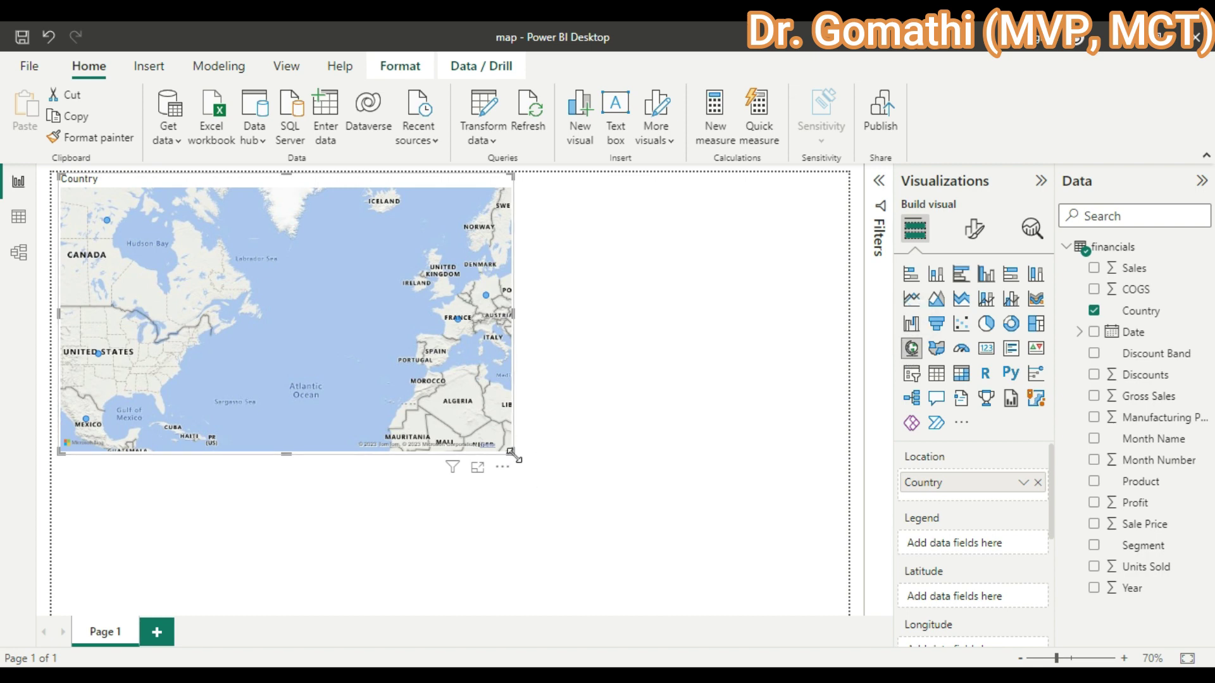
click(1094, 268)
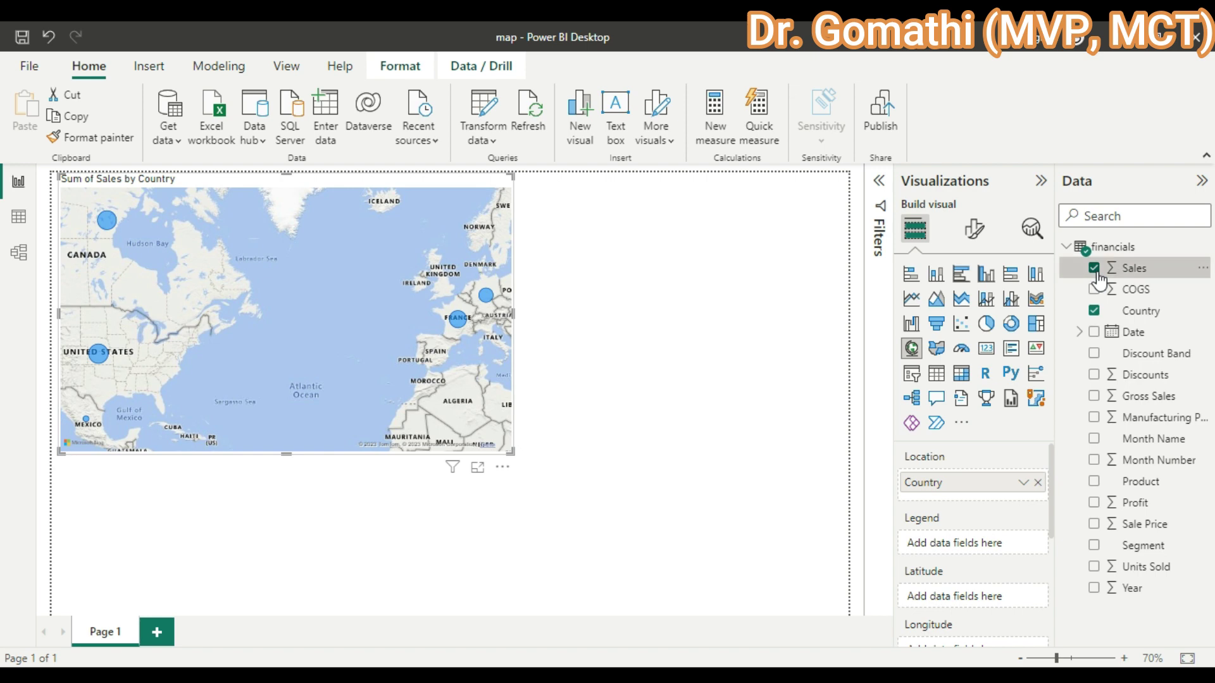
click(1097, 274)
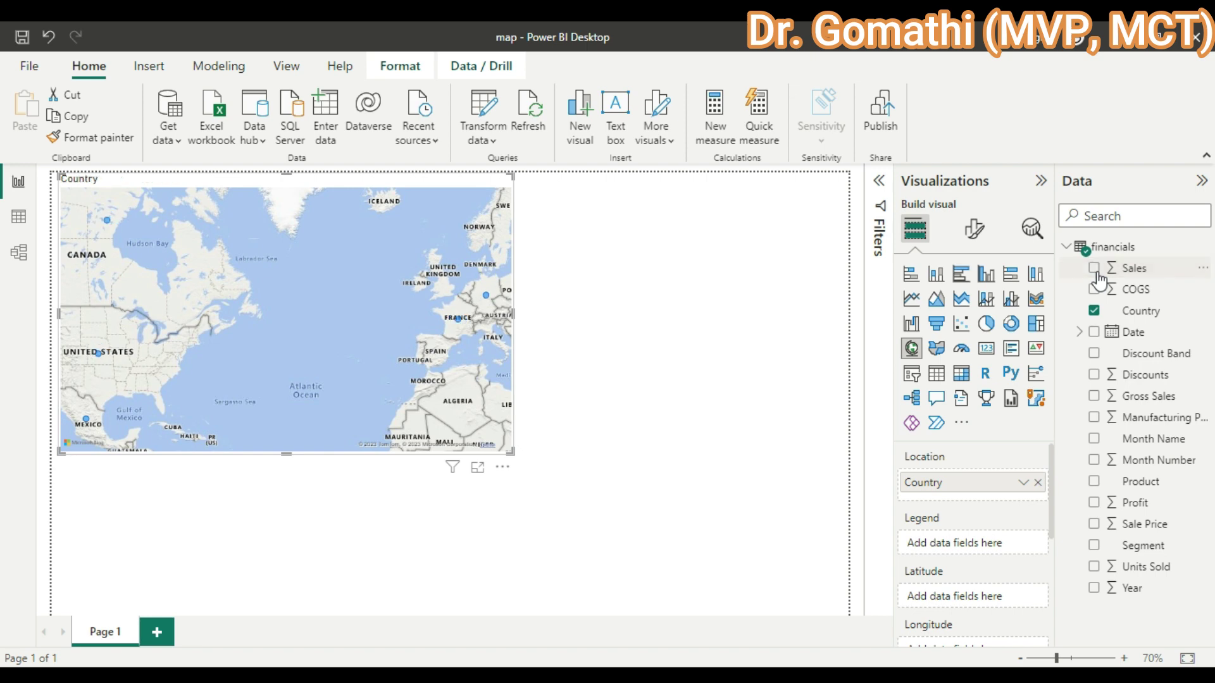
click(1096, 274)
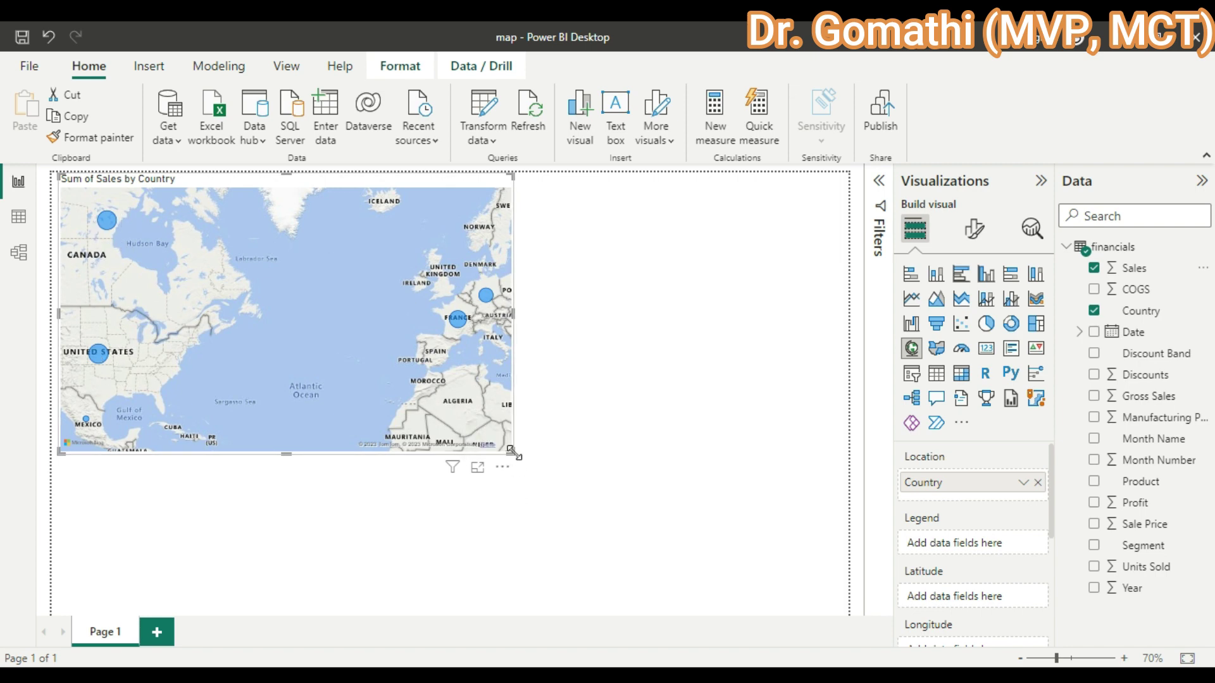
drag(511, 453, 612, 499)
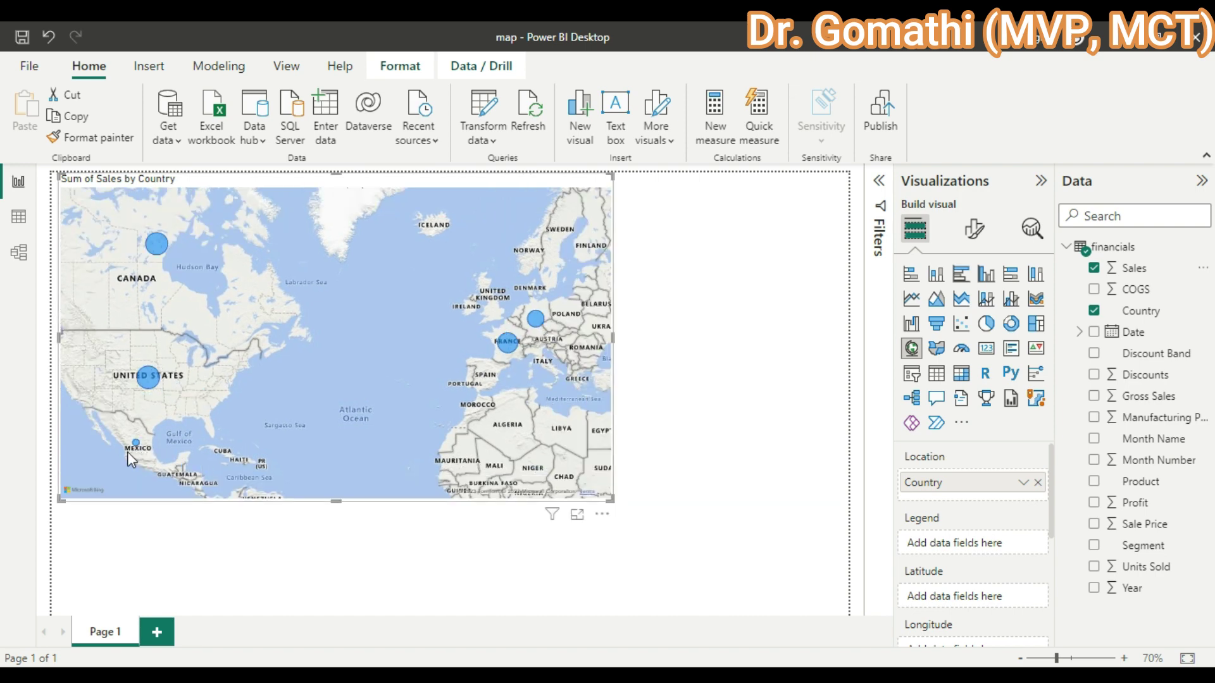
mouse_move(154, 384)
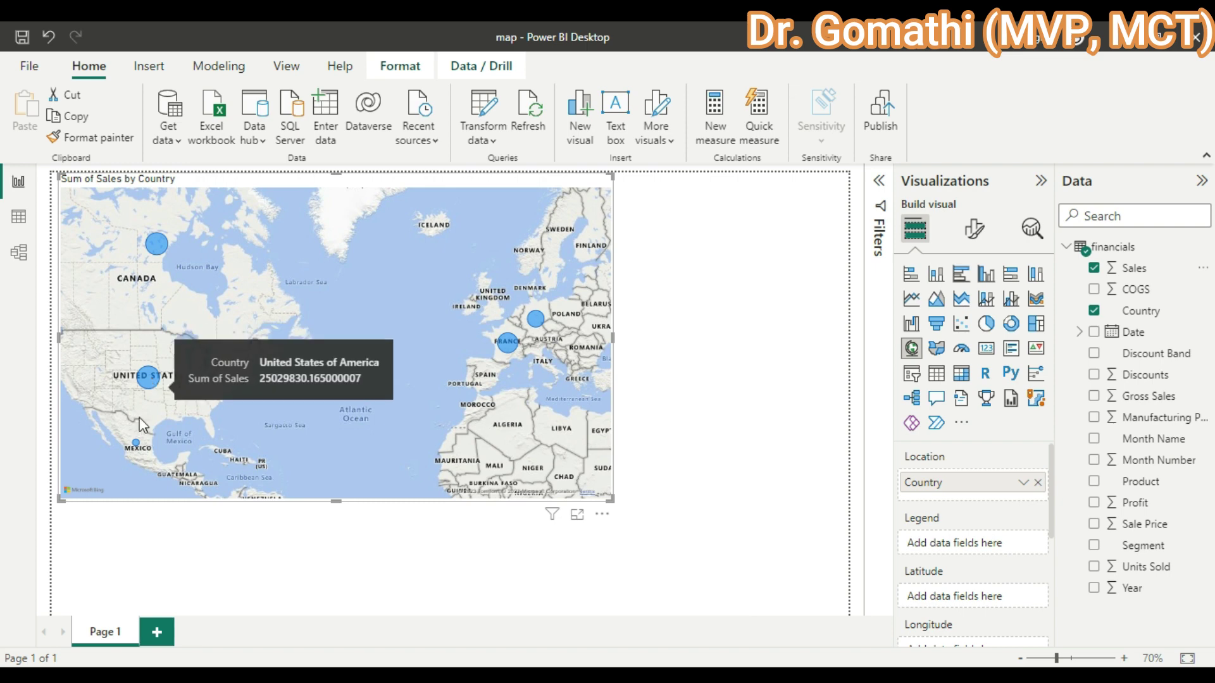
mouse_move(137, 445)
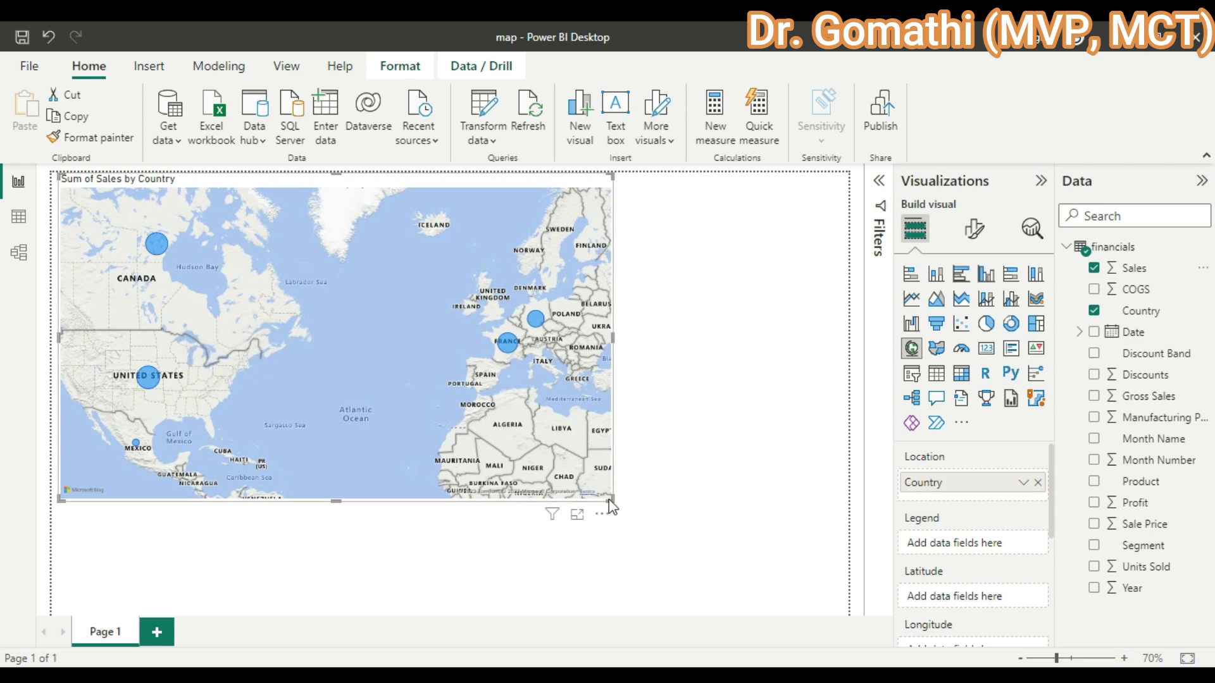
drag(608, 499, 533, 462)
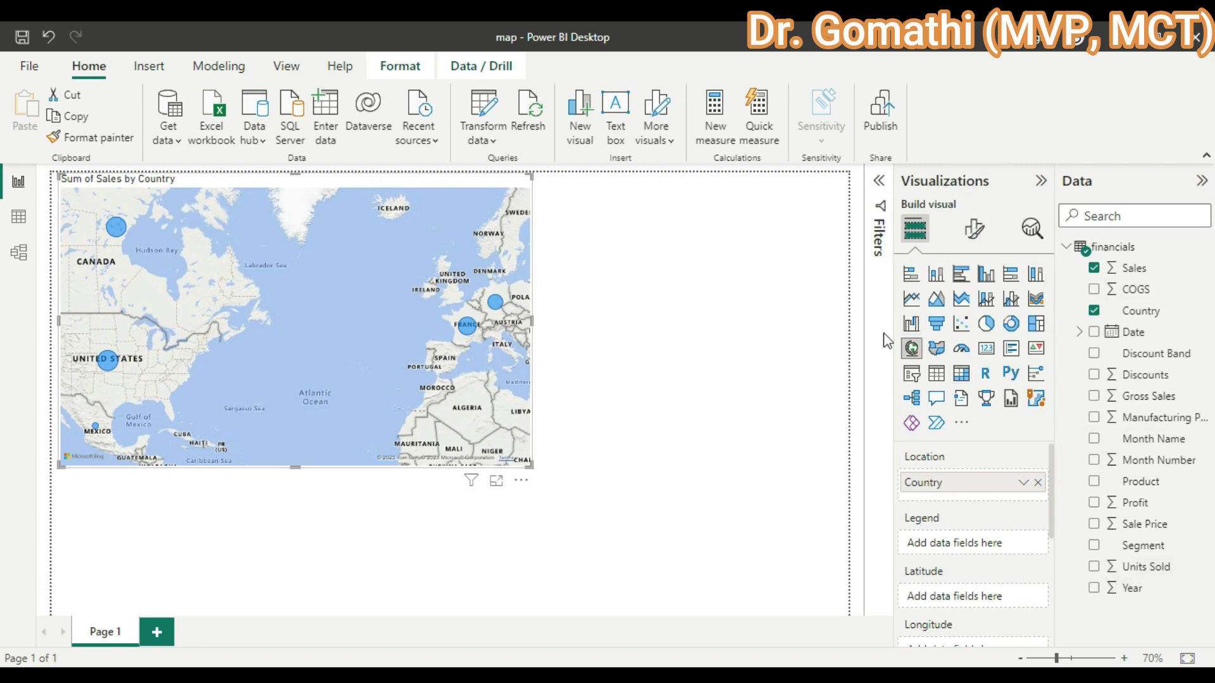
Try the Sales field as the map's legend and remove it again
scroll(993, 590, down, 2)
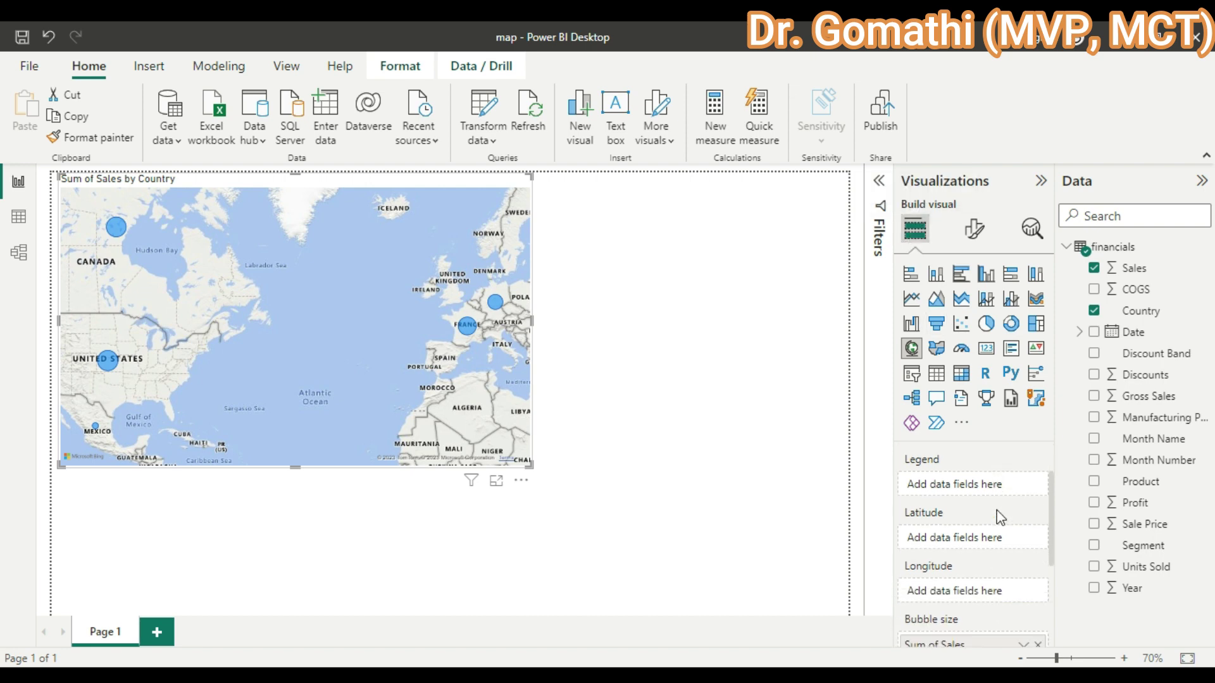
scroll(996, 544, up, 1)
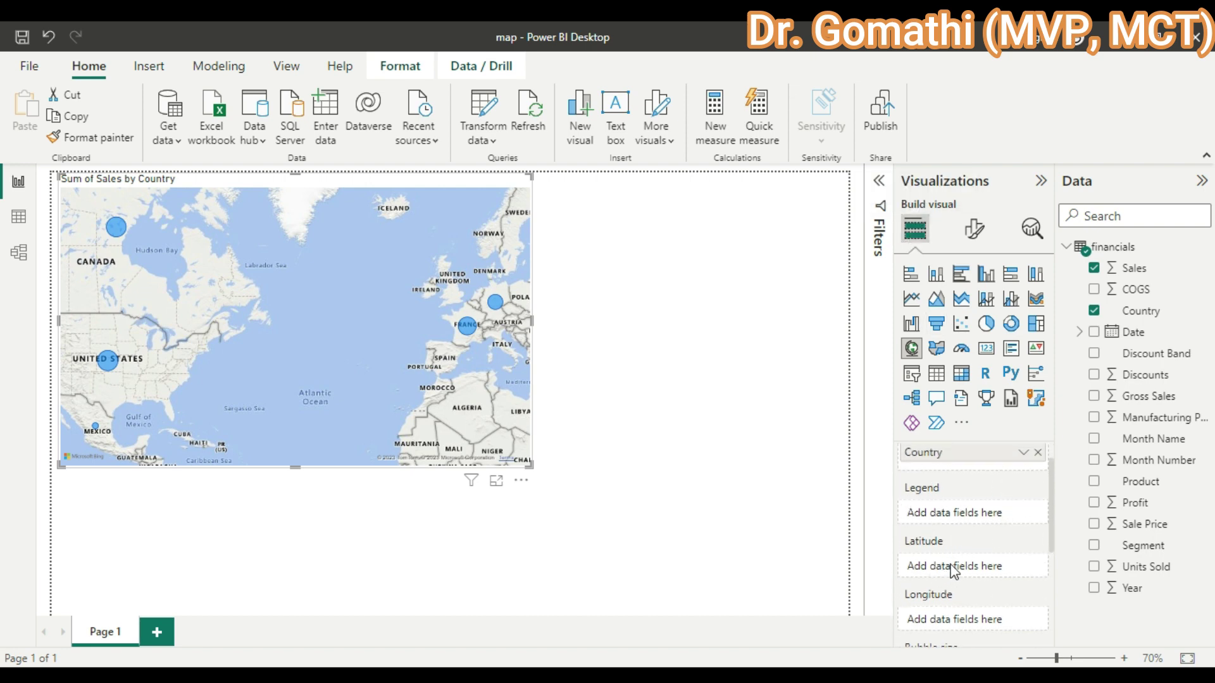
scroll(968, 564, down, 1)
scroll(1013, 576, down, 4)
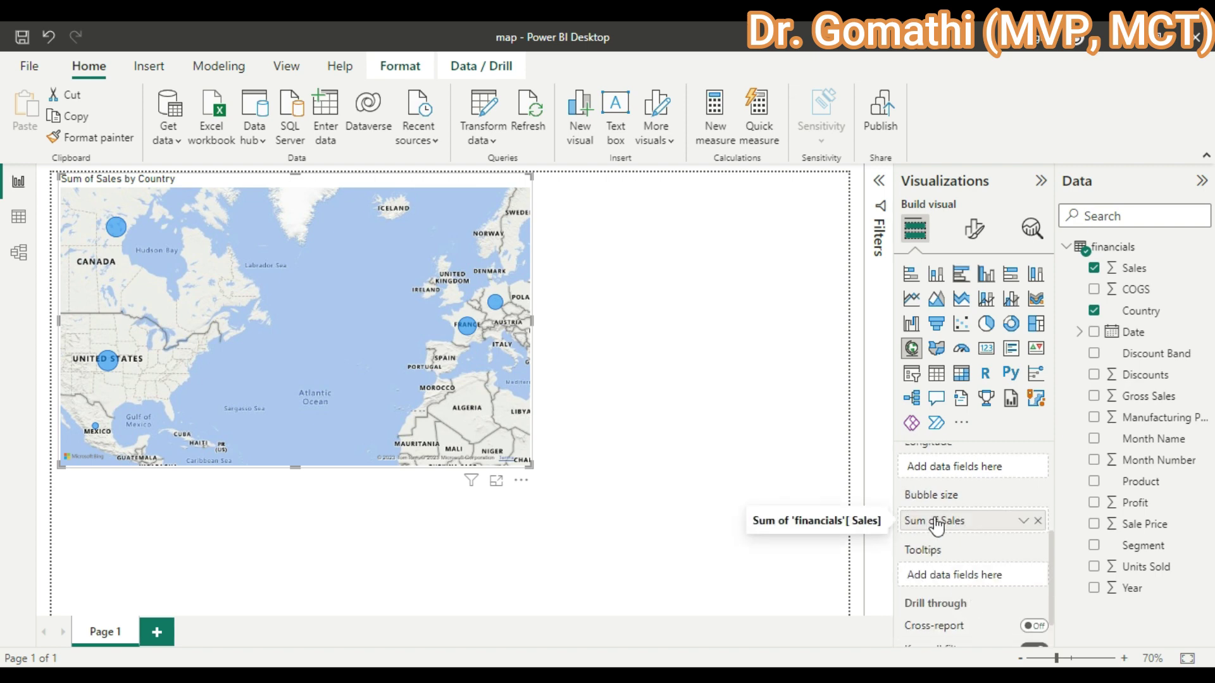
scroll(942, 527, up, 5)
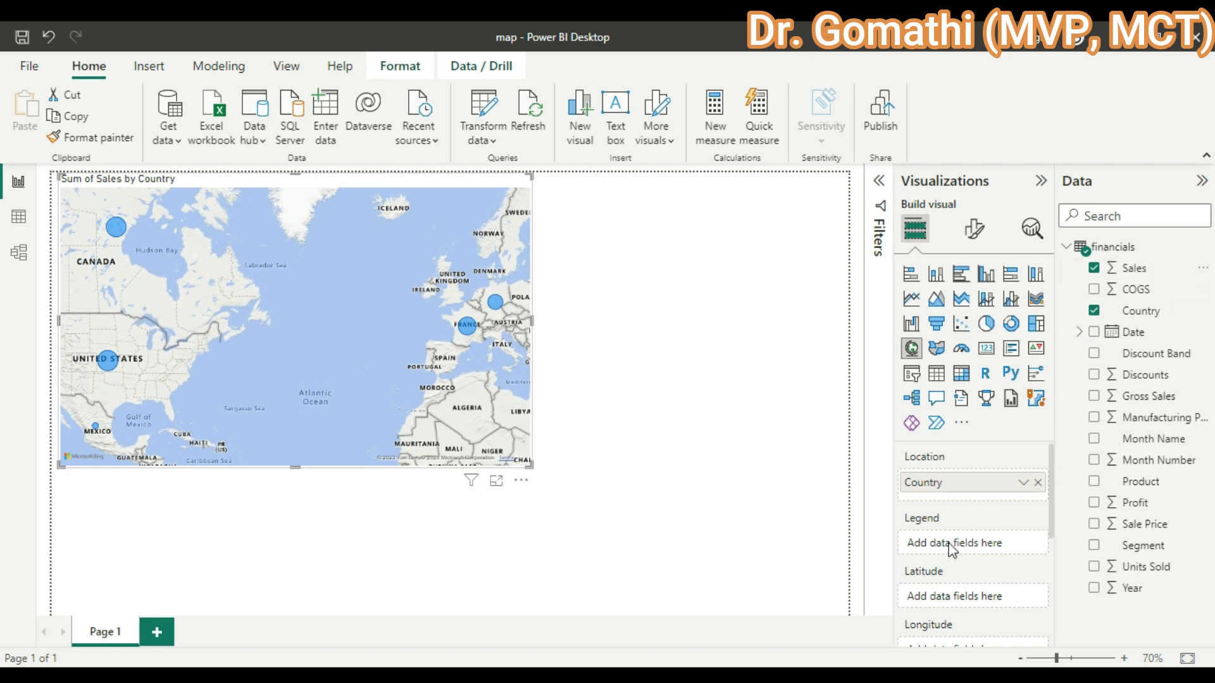
drag(1132, 290, 987, 544)
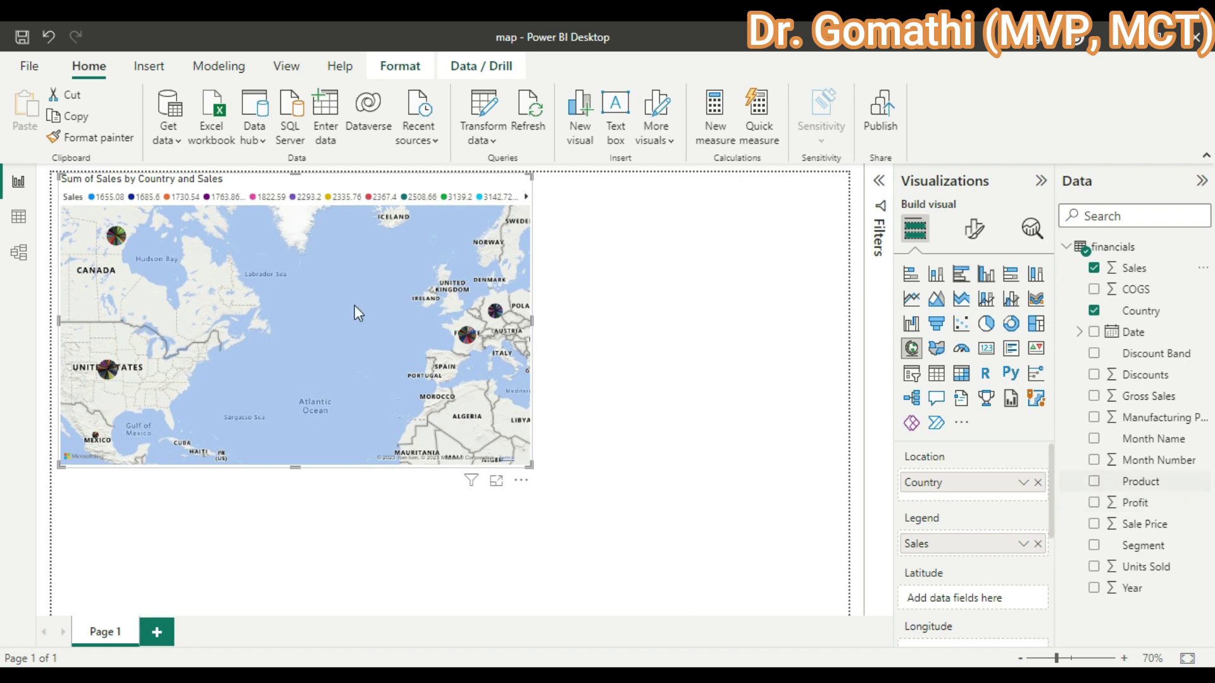
click(1037, 543)
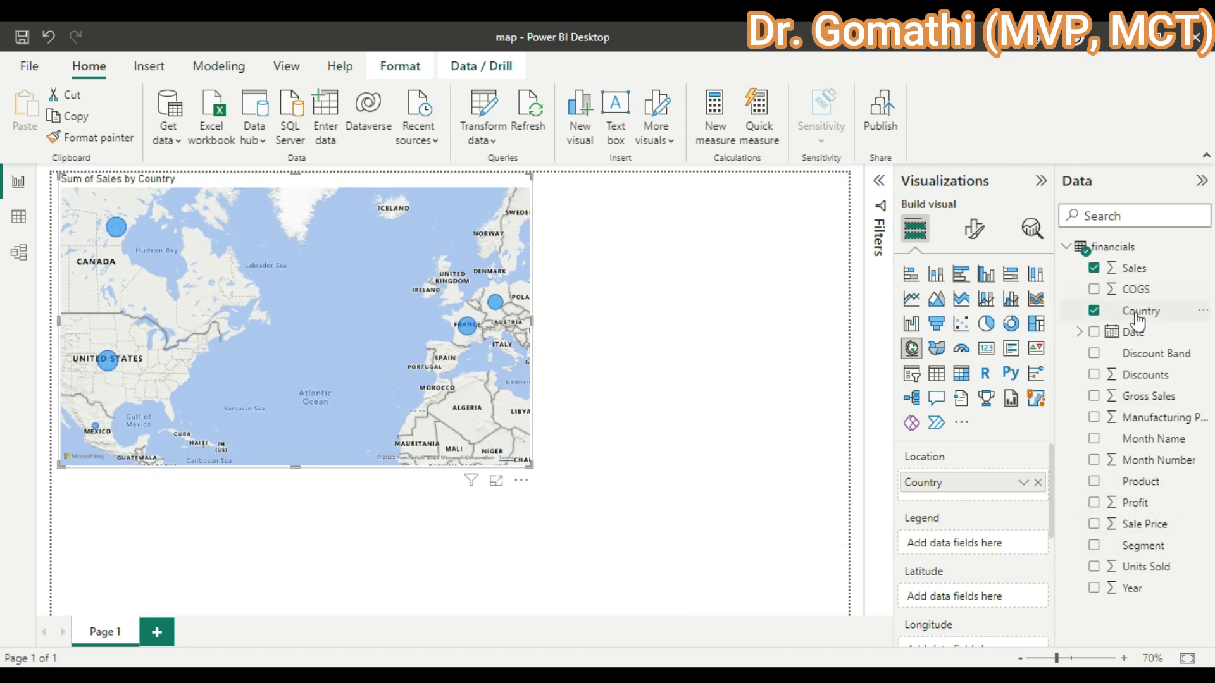
Add Country as the map's legend field and enlarge the map slightly
drag(1133, 311, 949, 546)
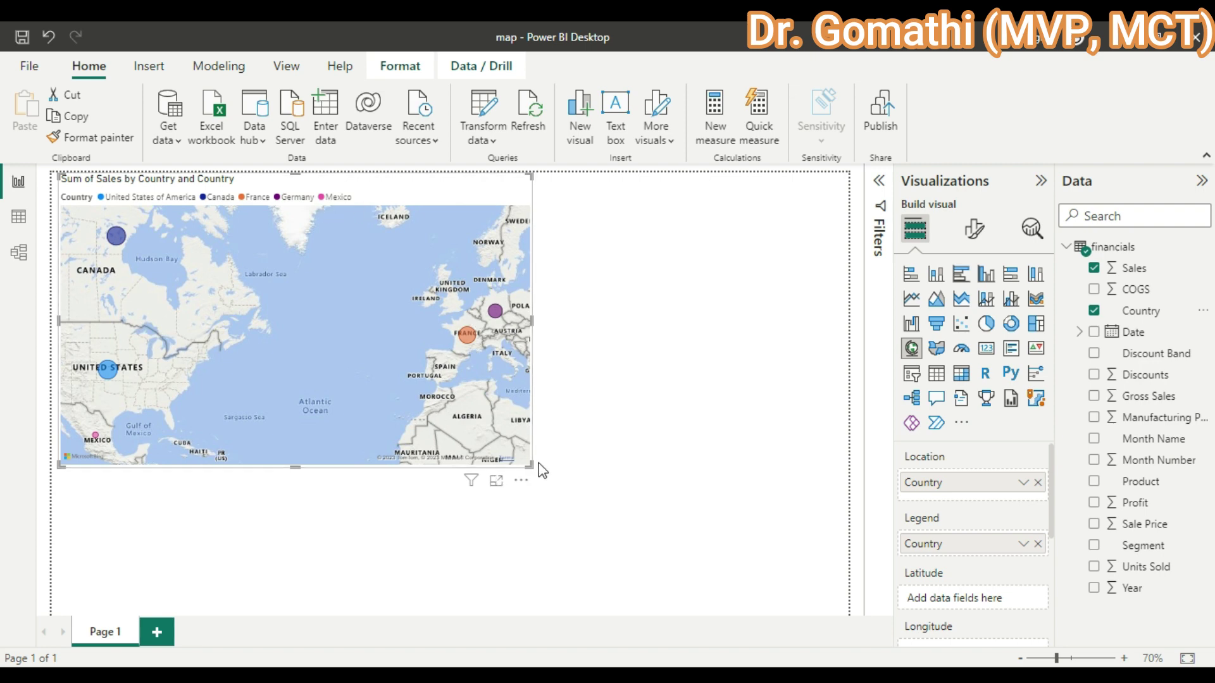
drag(531, 465, 567, 506)
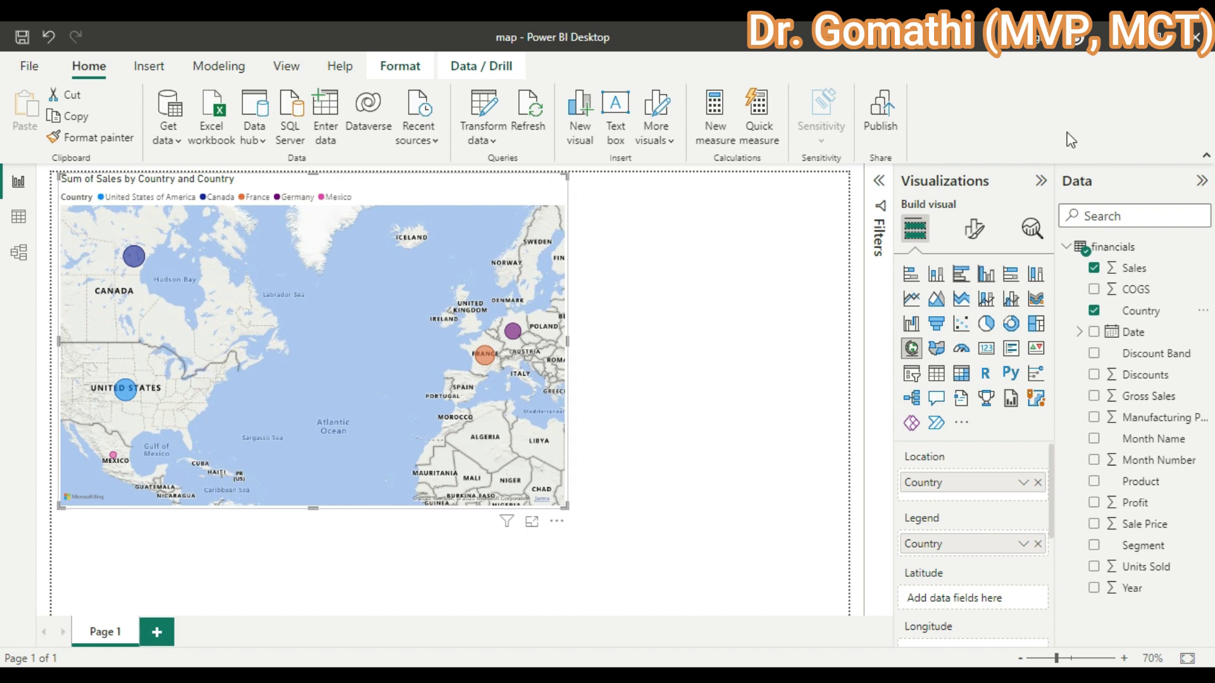
scroll(1018, 572, down, 1)
scroll(1018, 581, down, 2)
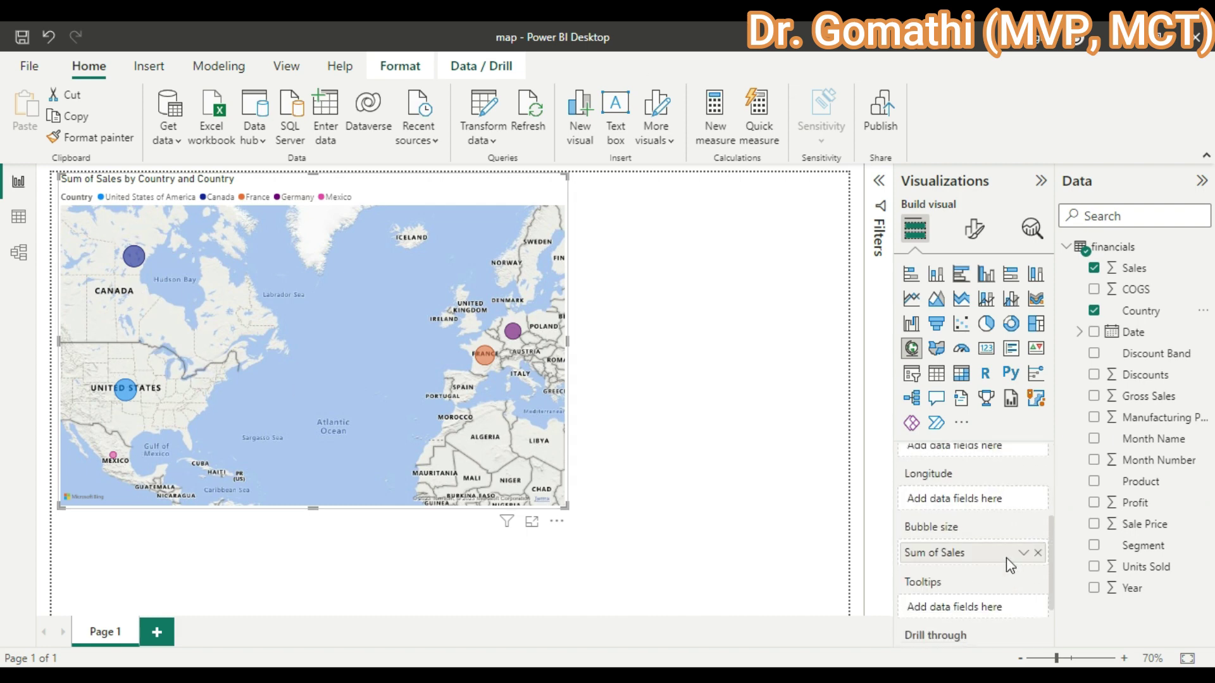
Set the map style to Aerial and enlarge the map to fill most of the page
click(972, 231)
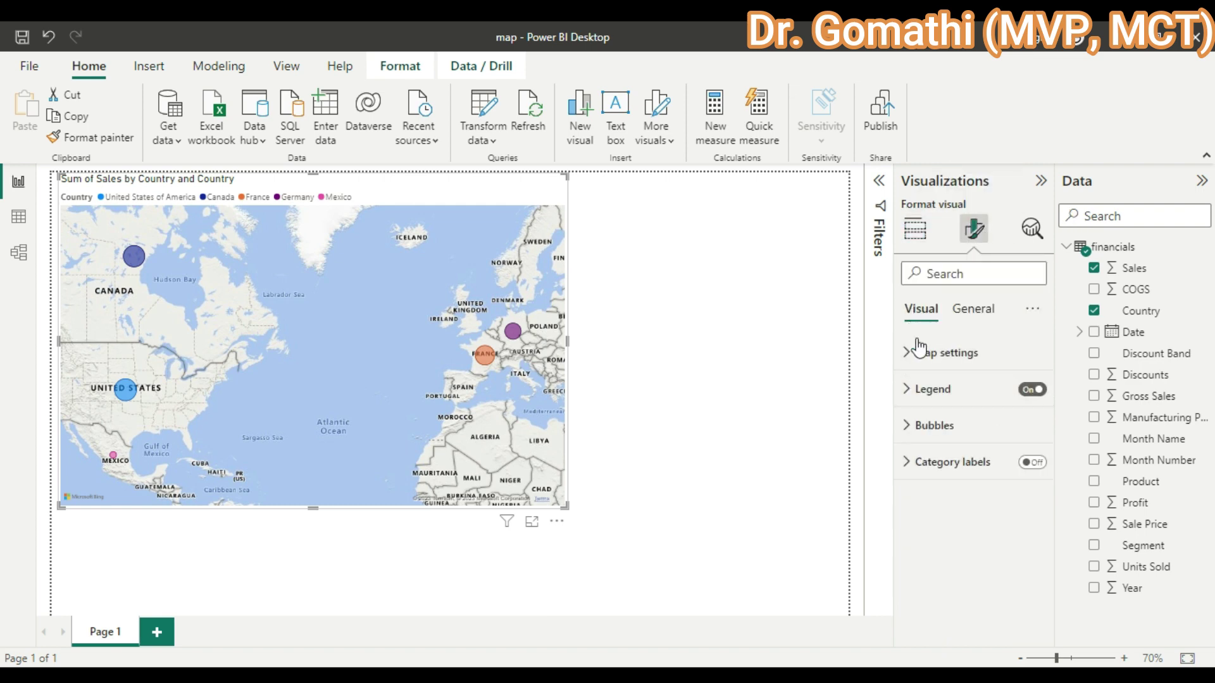
click(912, 358)
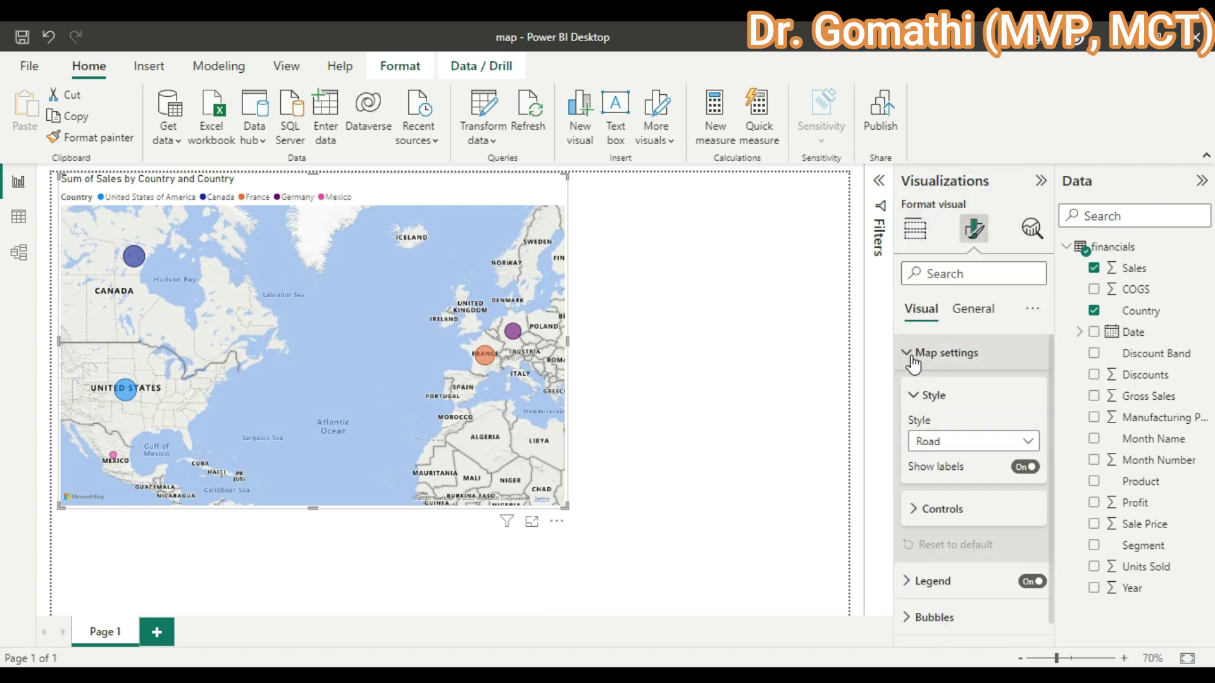
click(949, 442)
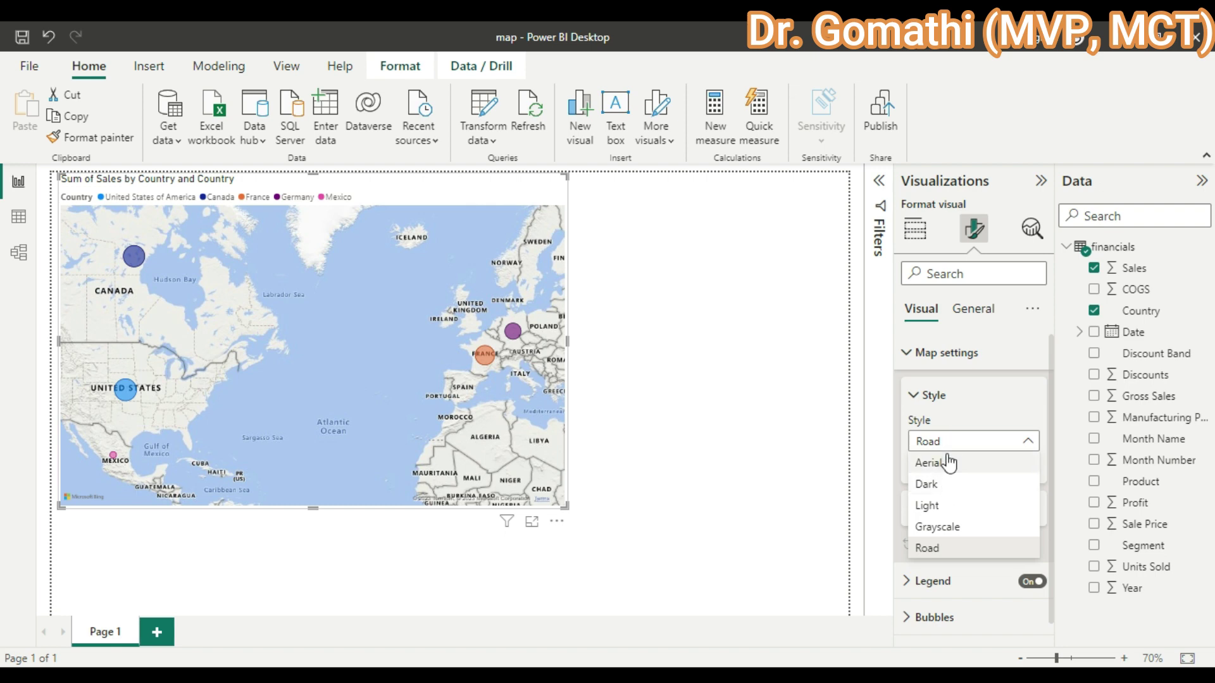
key(Escape)
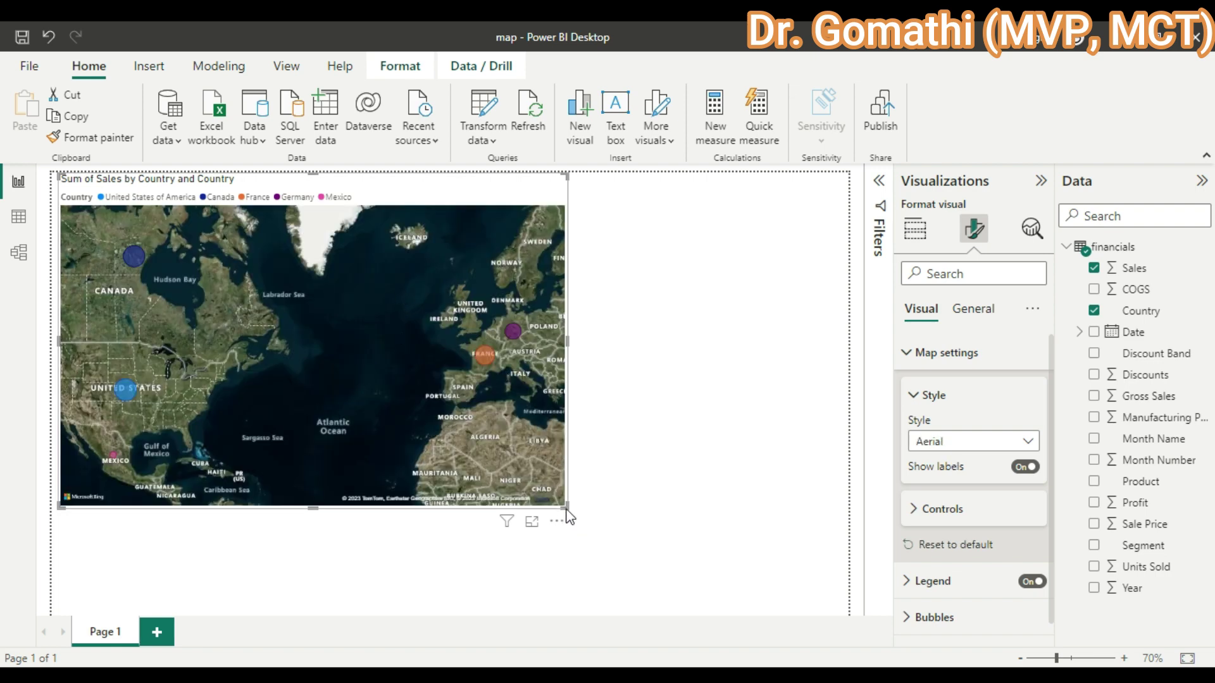
drag(565, 507, 705, 575)
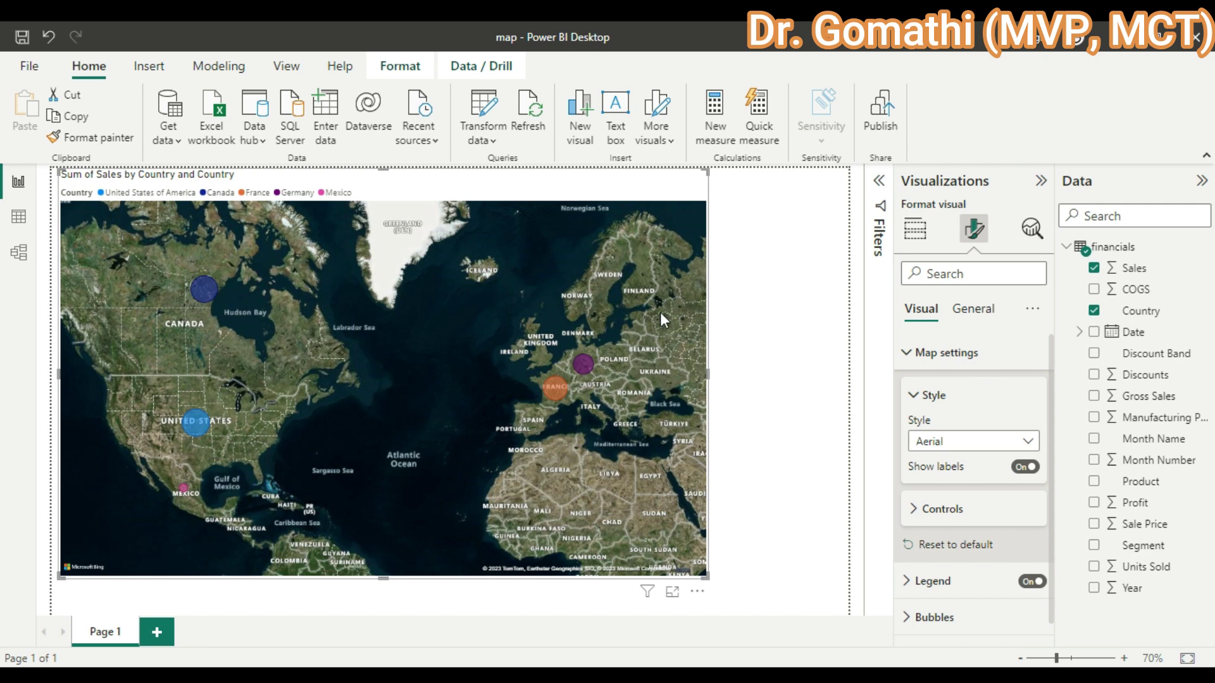
Try the Dark, Light, Grayscale and Road map styles one after another
click(970, 447)
click(961, 494)
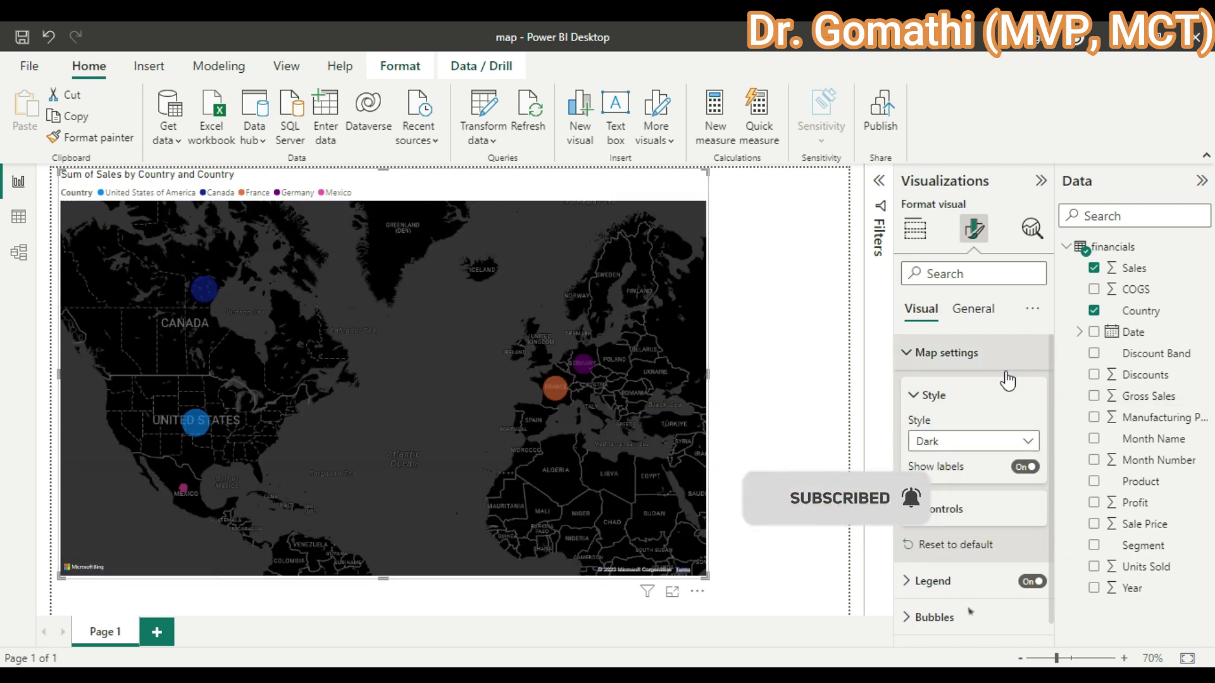
click(985, 439)
click(982, 506)
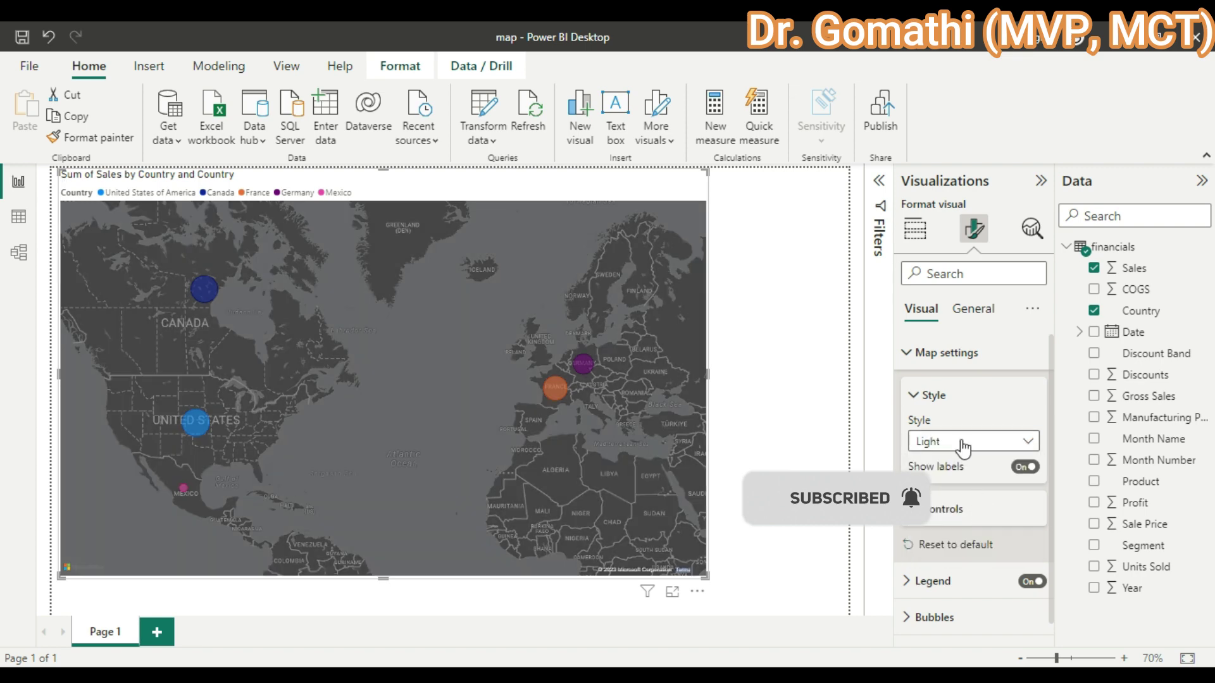
click(962, 448)
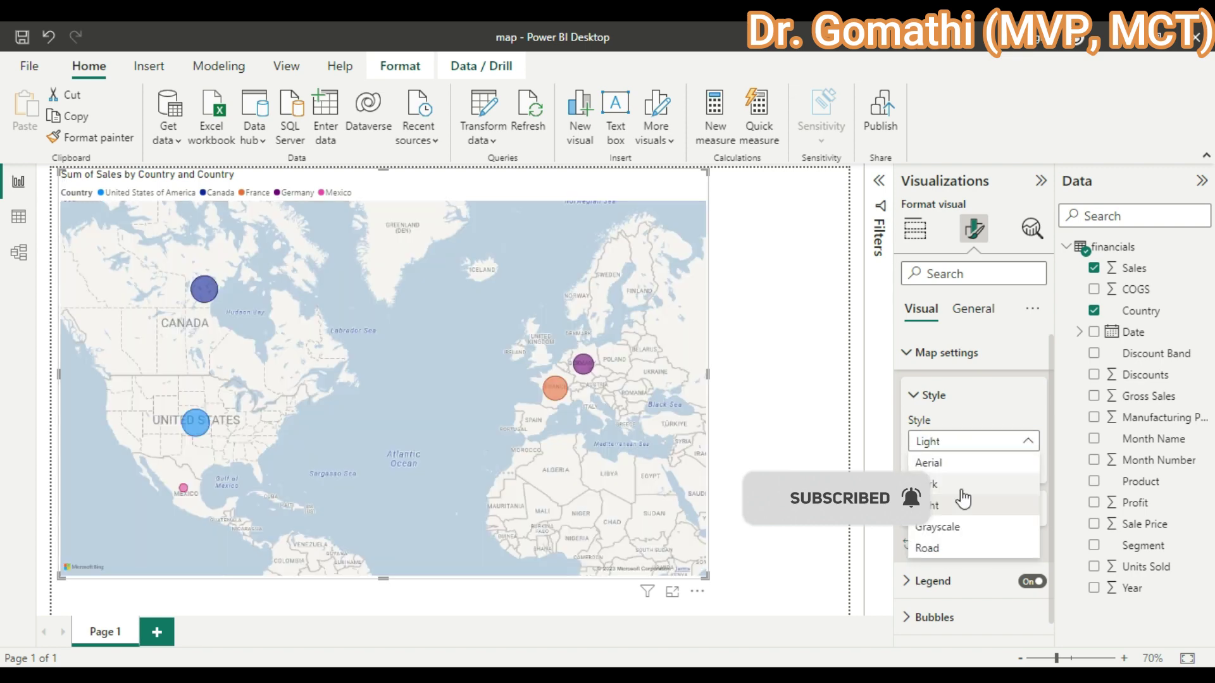
click(962, 527)
click(970, 446)
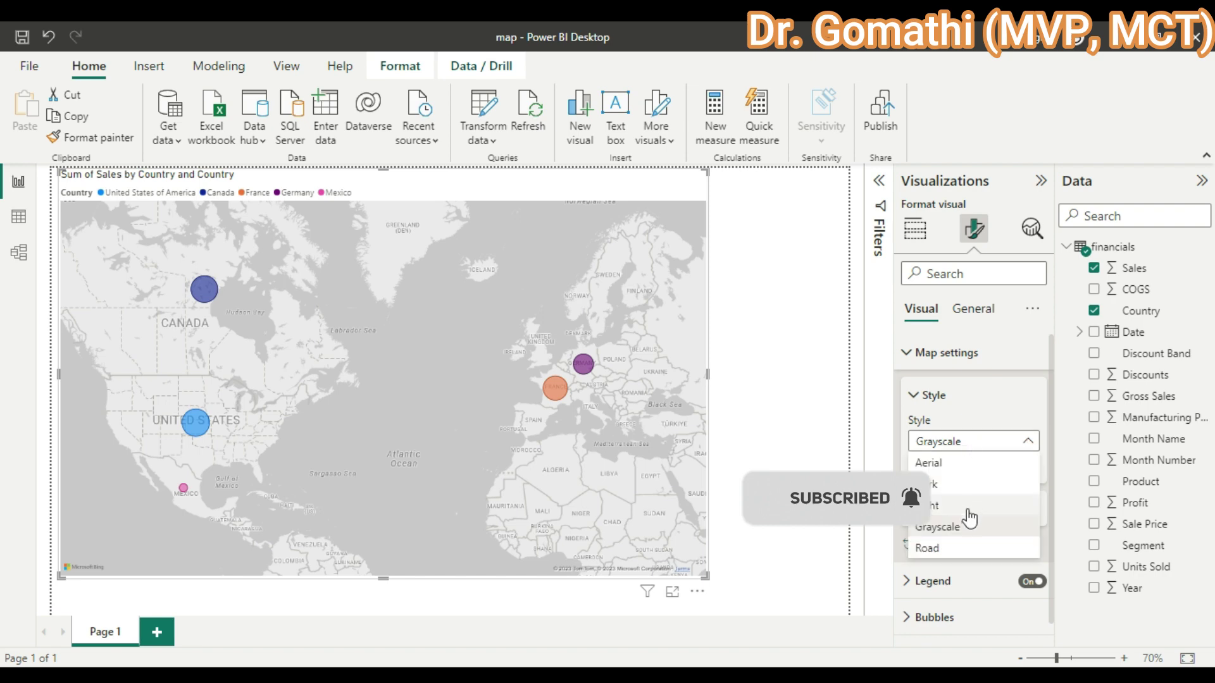
click(960, 549)
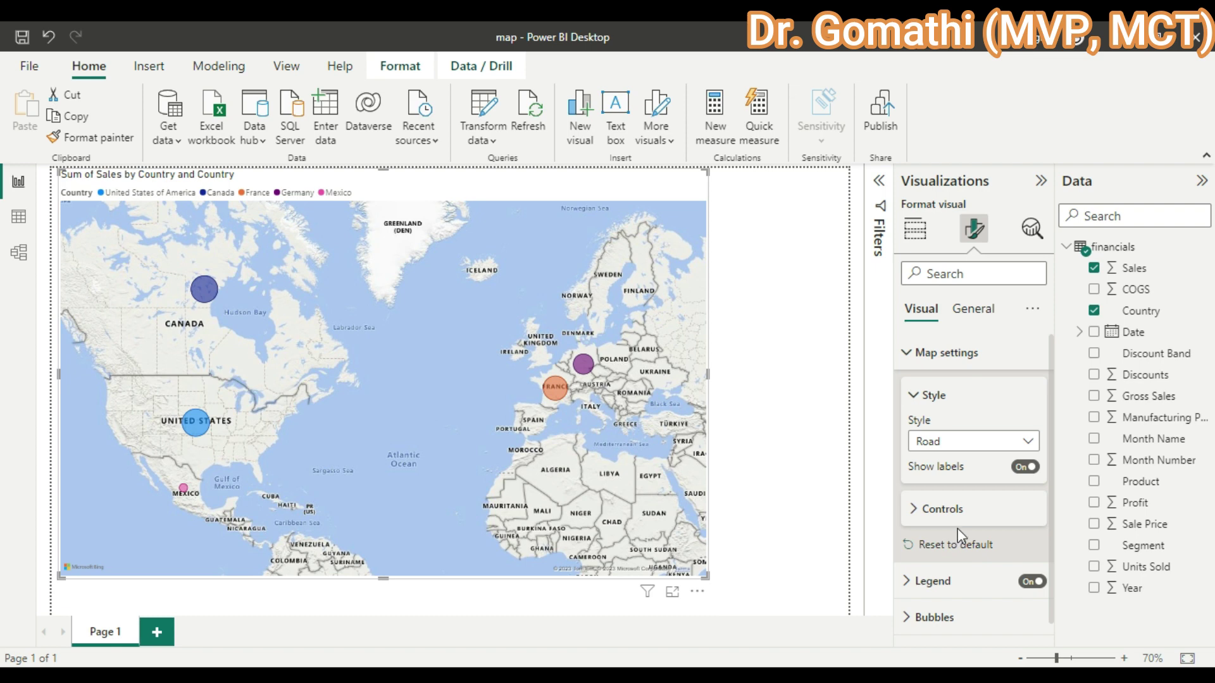
Set the map style to Aerial and turn off the map labels
click(987, 441)
click(962, 443)
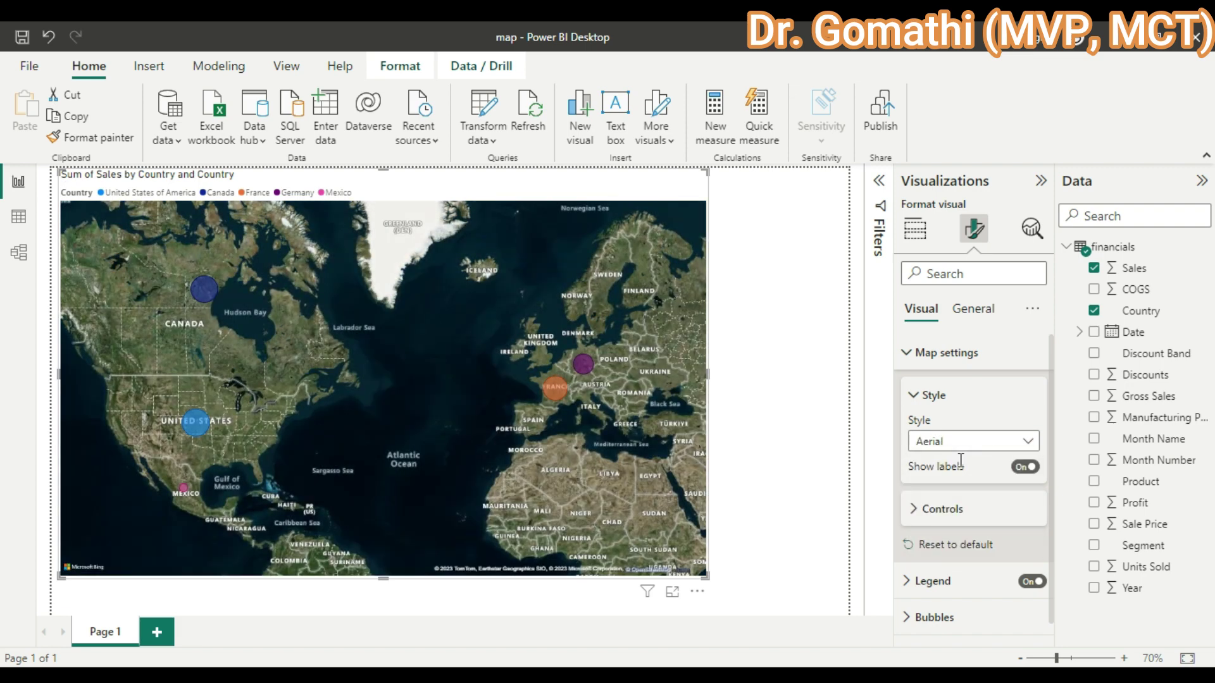
click(917, 395)
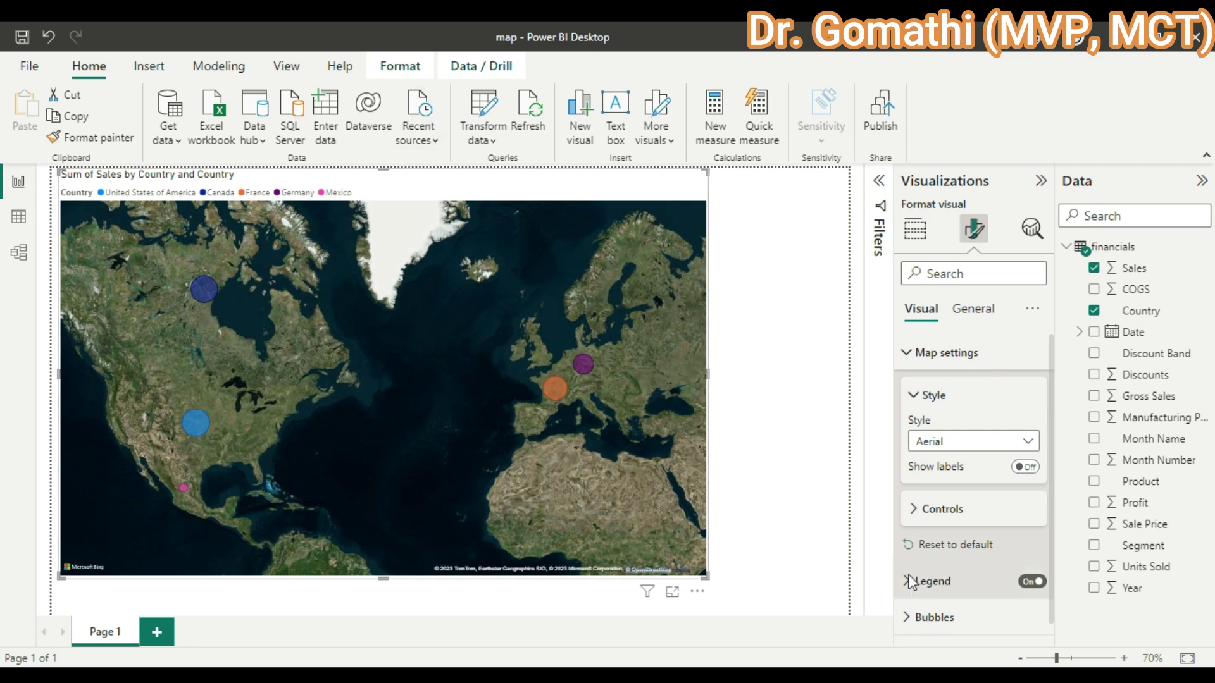
Turn the map labels back on and enable the map's zoom buttons
click(1025, 467)
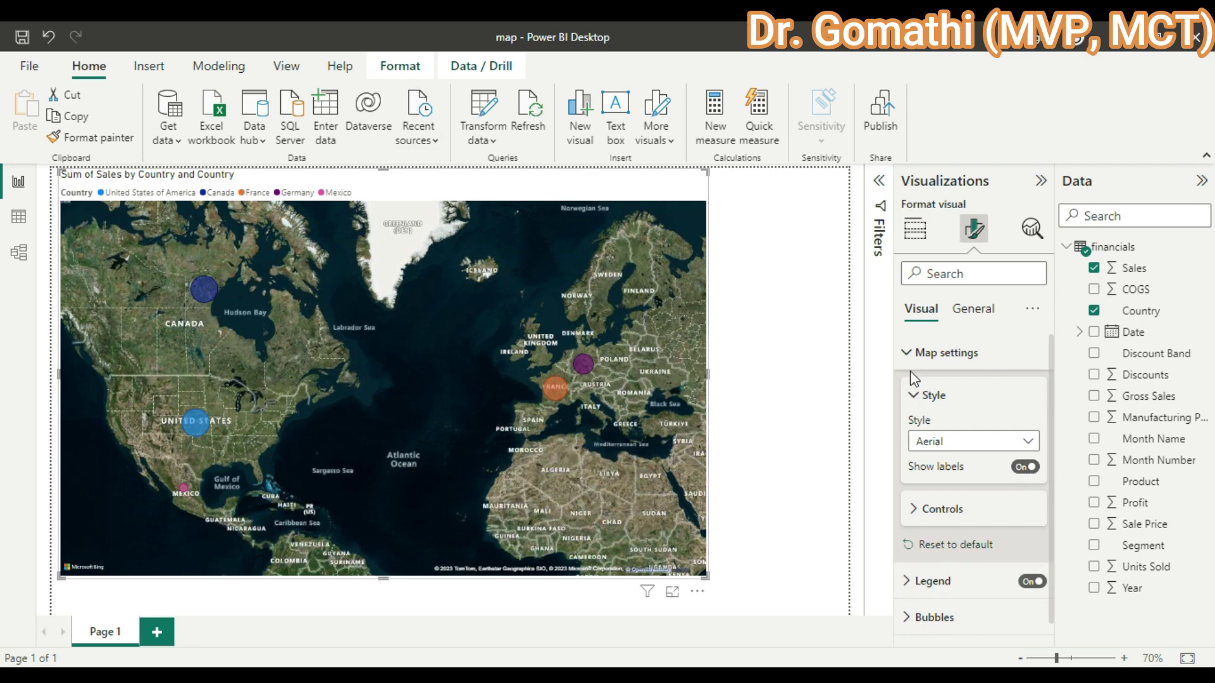
click(911, 397)
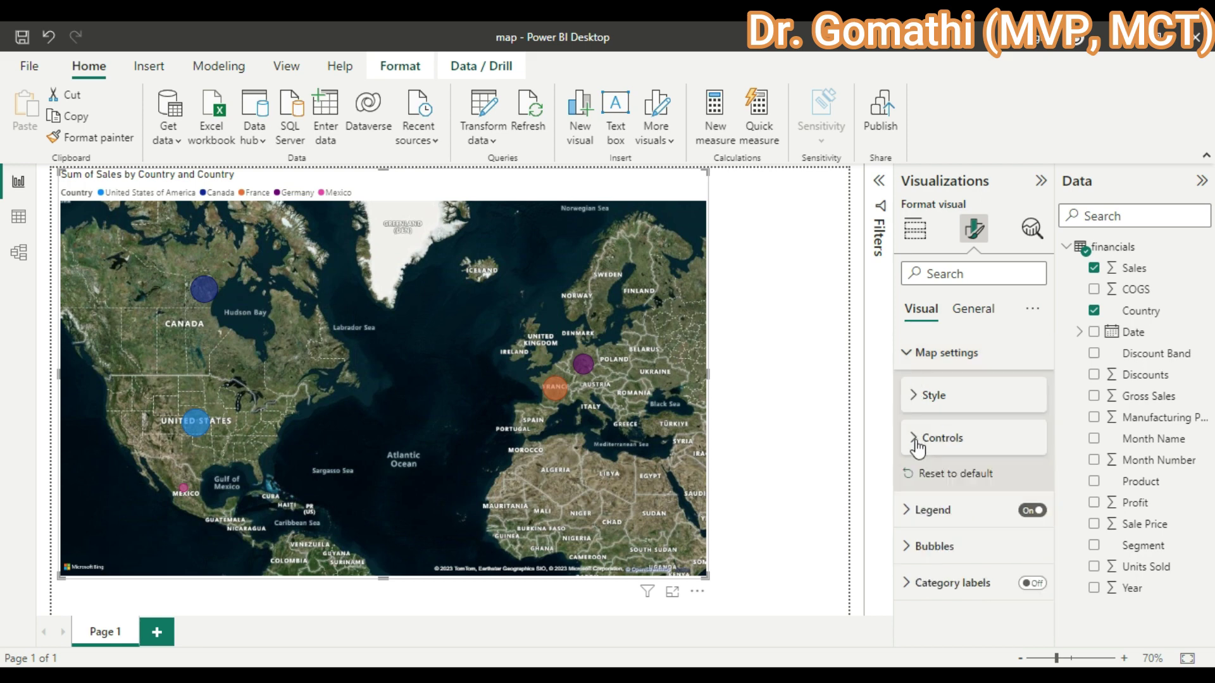
click(918, 437)
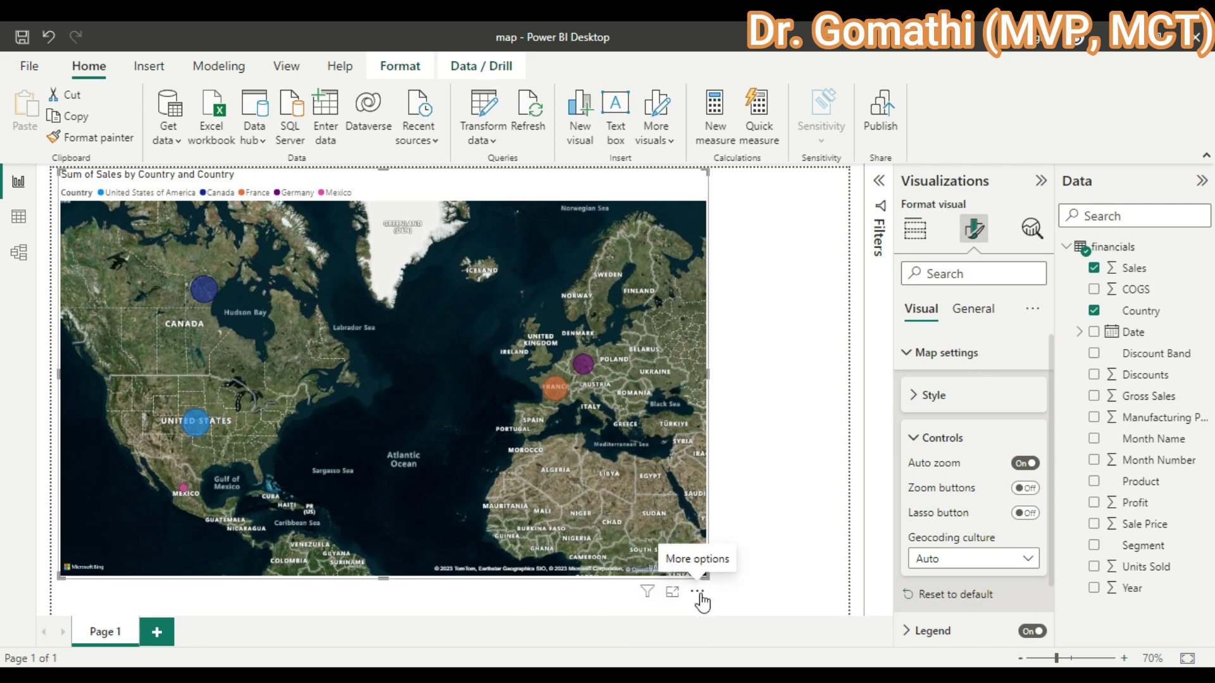
click(1025, 489)
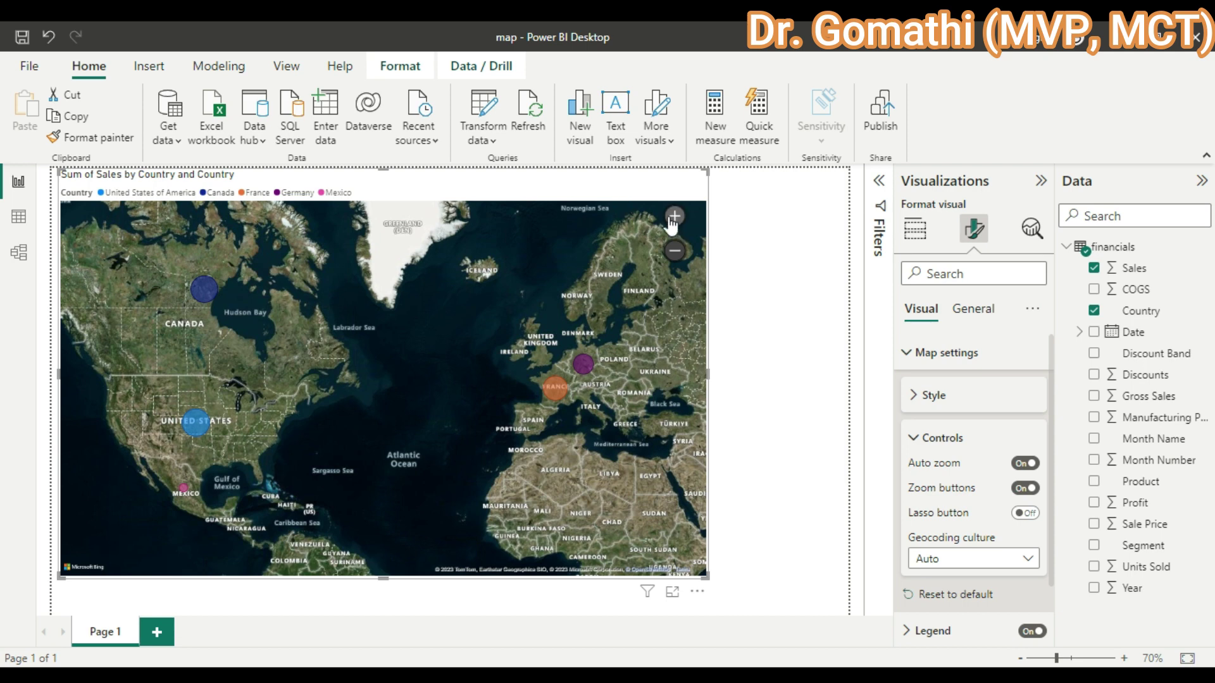
Zoom in on the map with its zoom buttons, pan across eastern Canada, and zoom back out
click(675, 216)
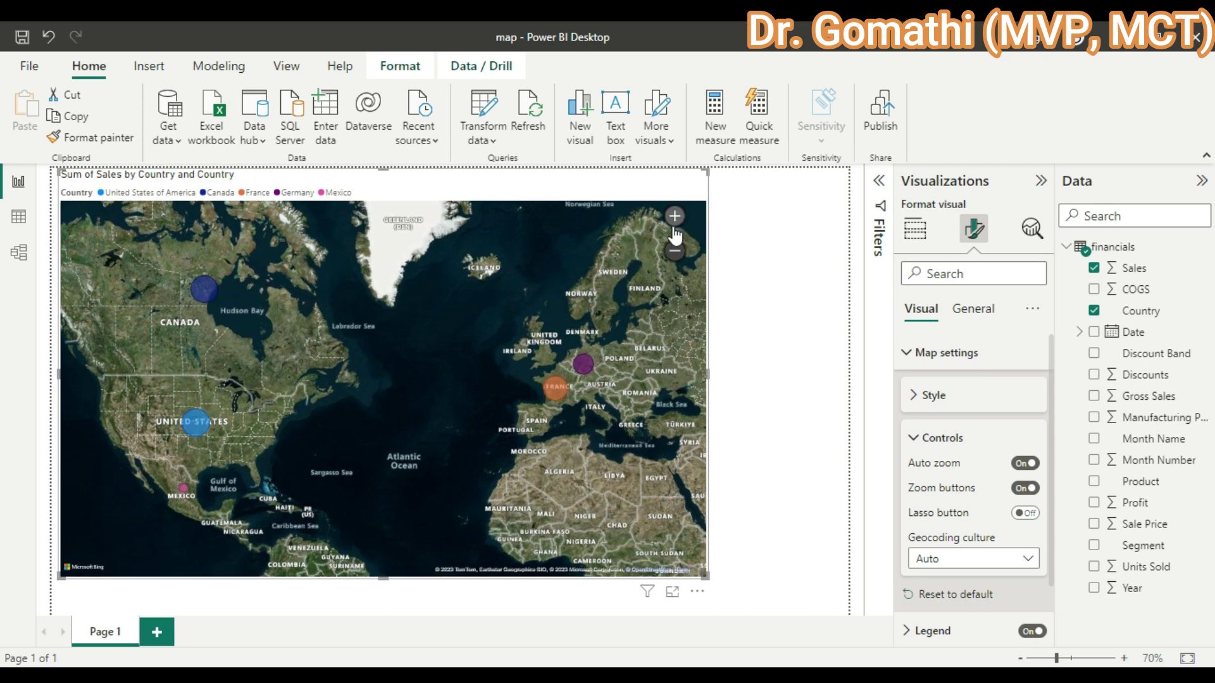
click(675, 216)
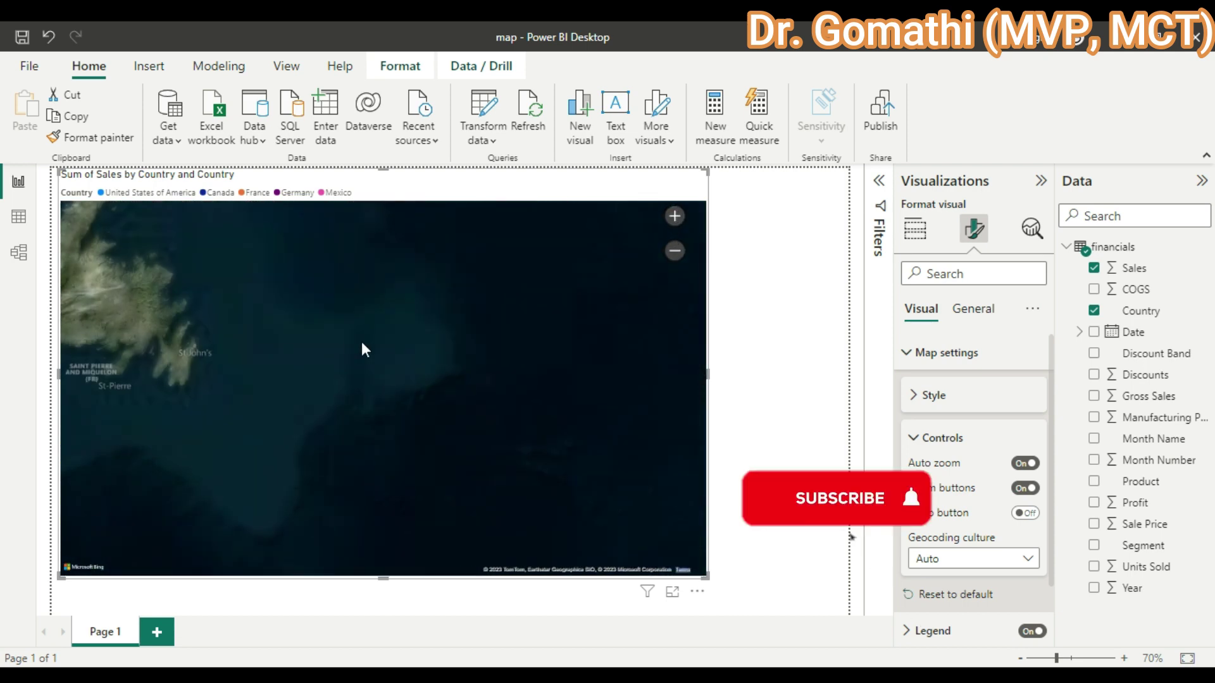
drag(362, 345, 541, 459)
drag(515, 504, 629, 434)
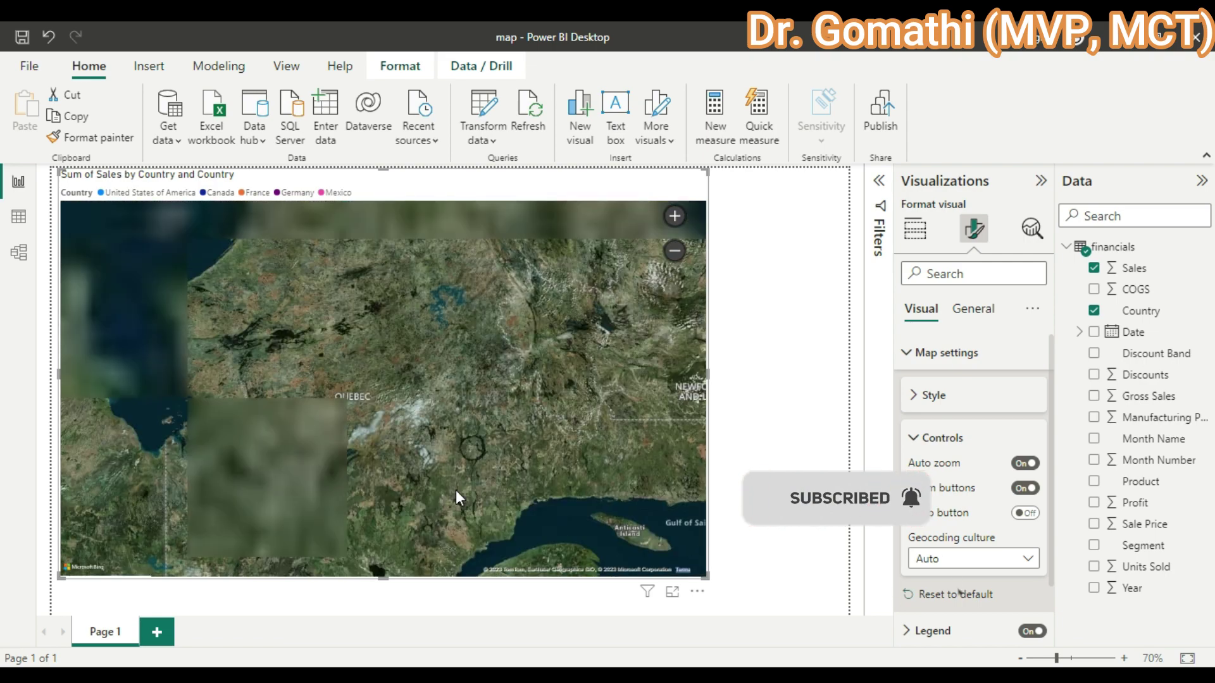
drag(455, 488, 626, 489)
click(675, 251)
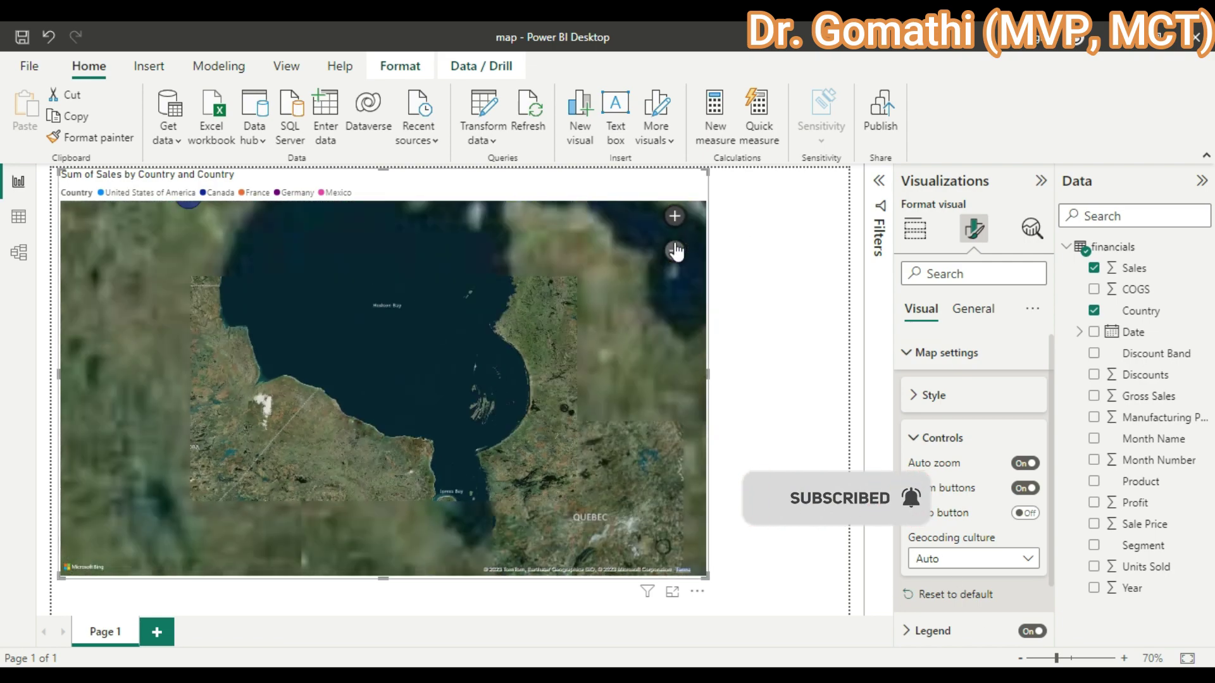
click(675, 252)
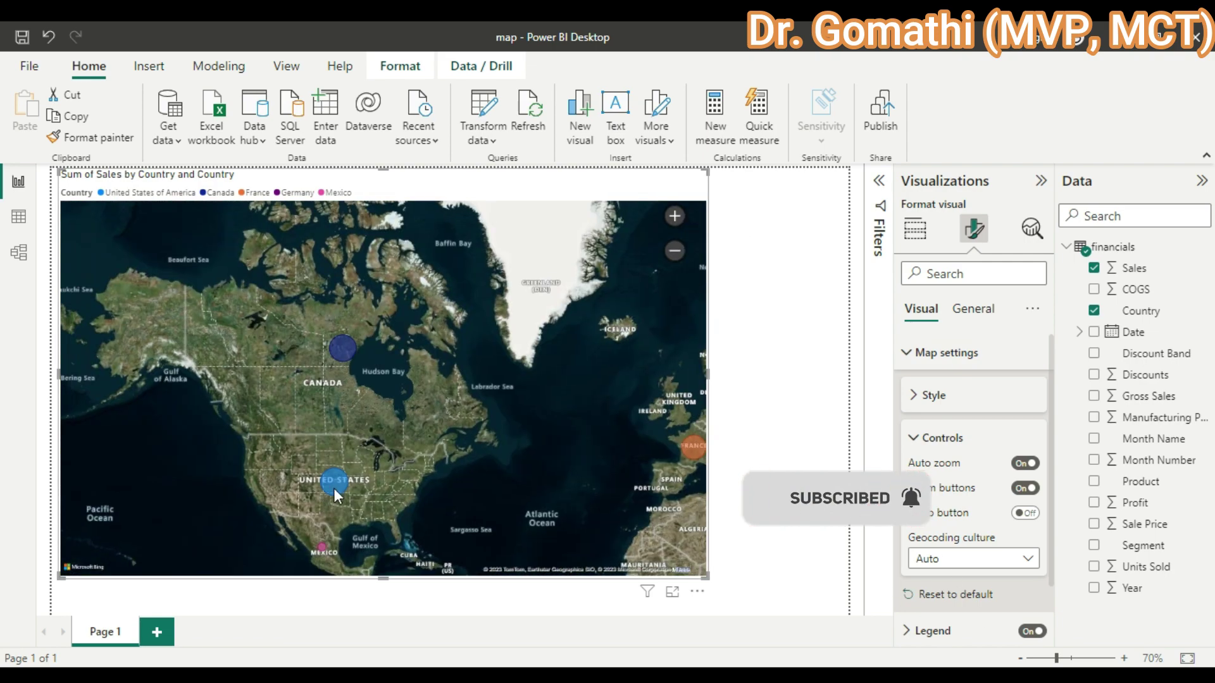
Pan the map and zoom in on the United States bubble
drag(335, 495, 364, 468)
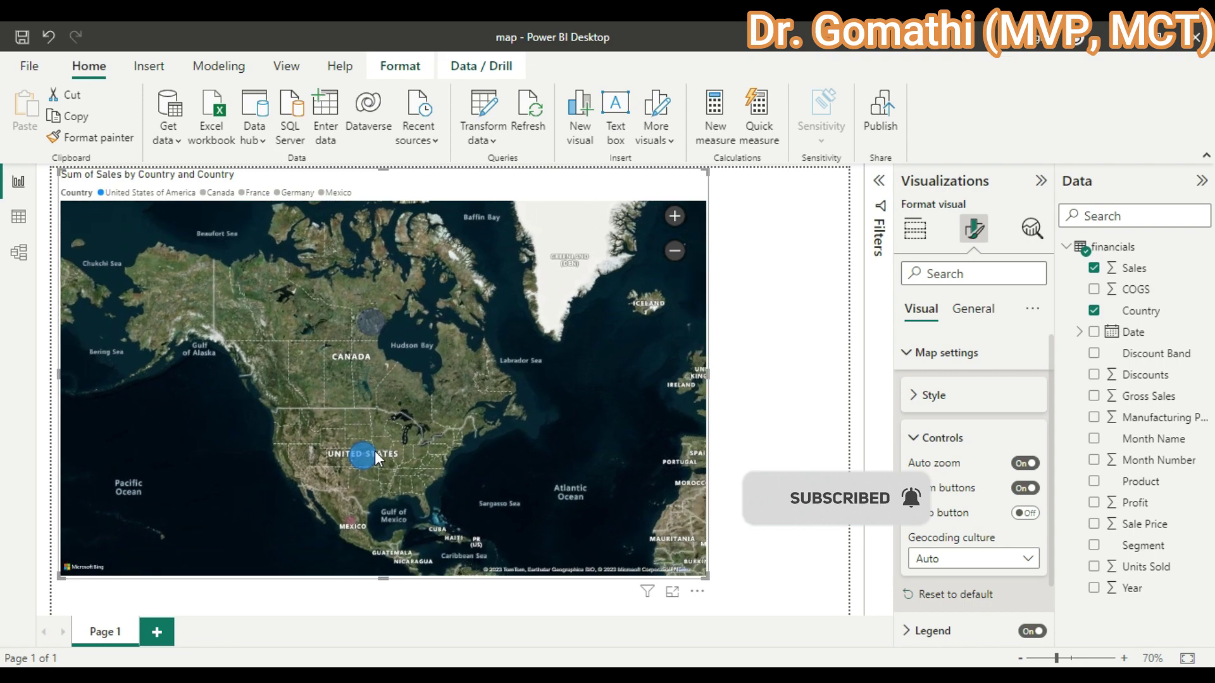
click(674, 216)
drag(429, 496, 489, 352)
click(675, 217)
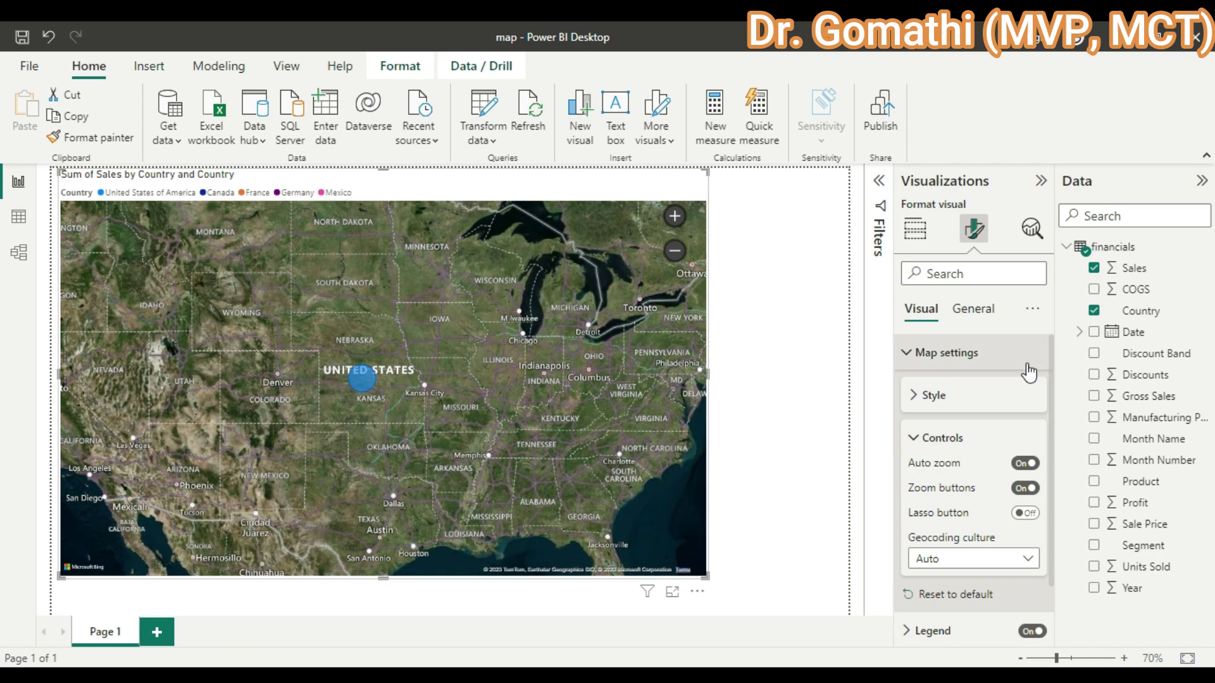
Enable the map's lasso button and lasso-select the United States bubble
click(1020, 514)
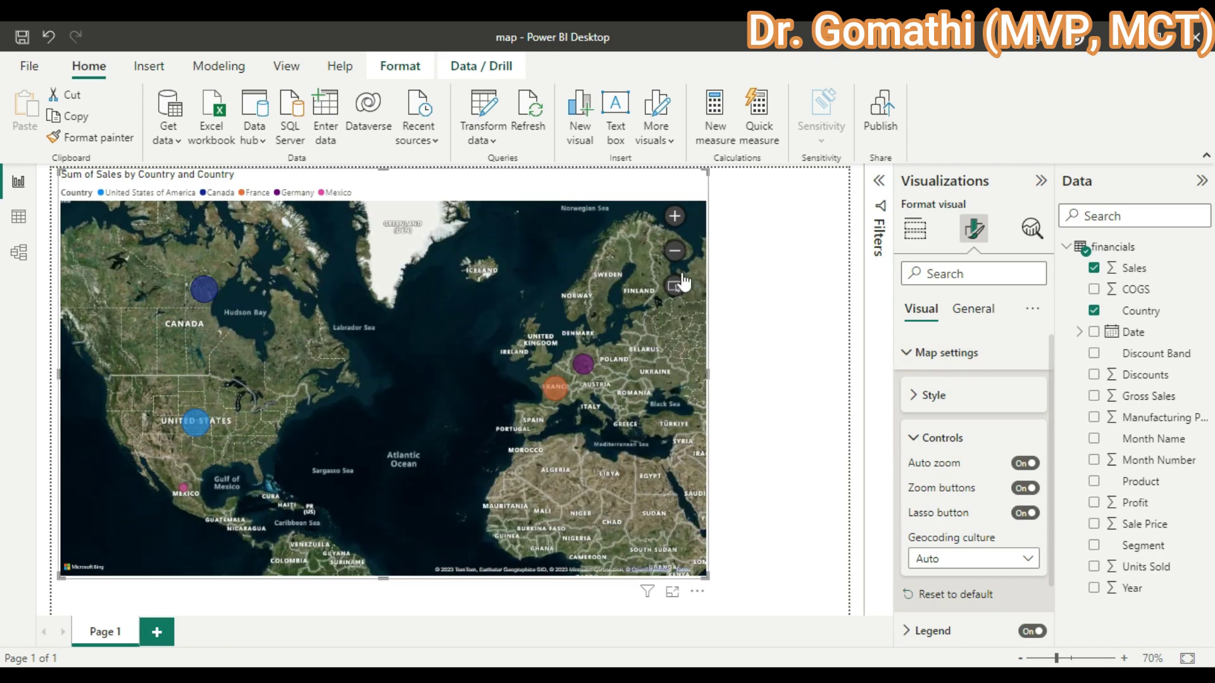
click(674, 286)
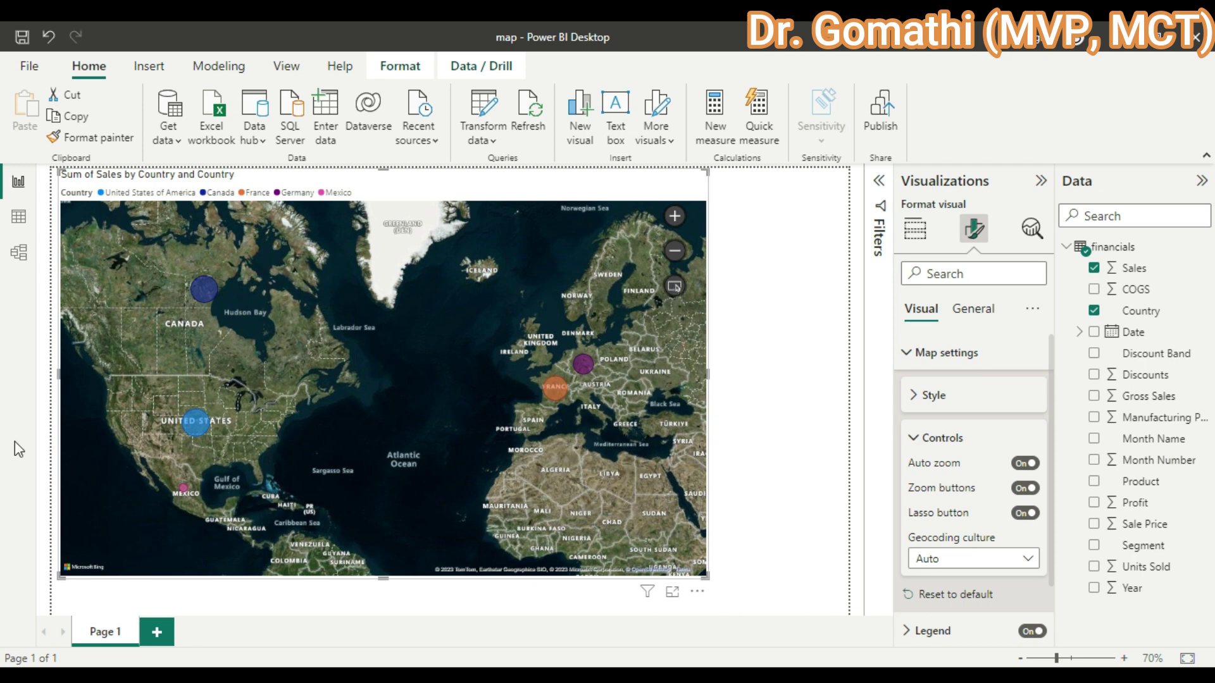
mouse_move(135, 478)
mouse_down()
mouse_move(266, 358)
mouse_move(384, 363)
mouse_up()
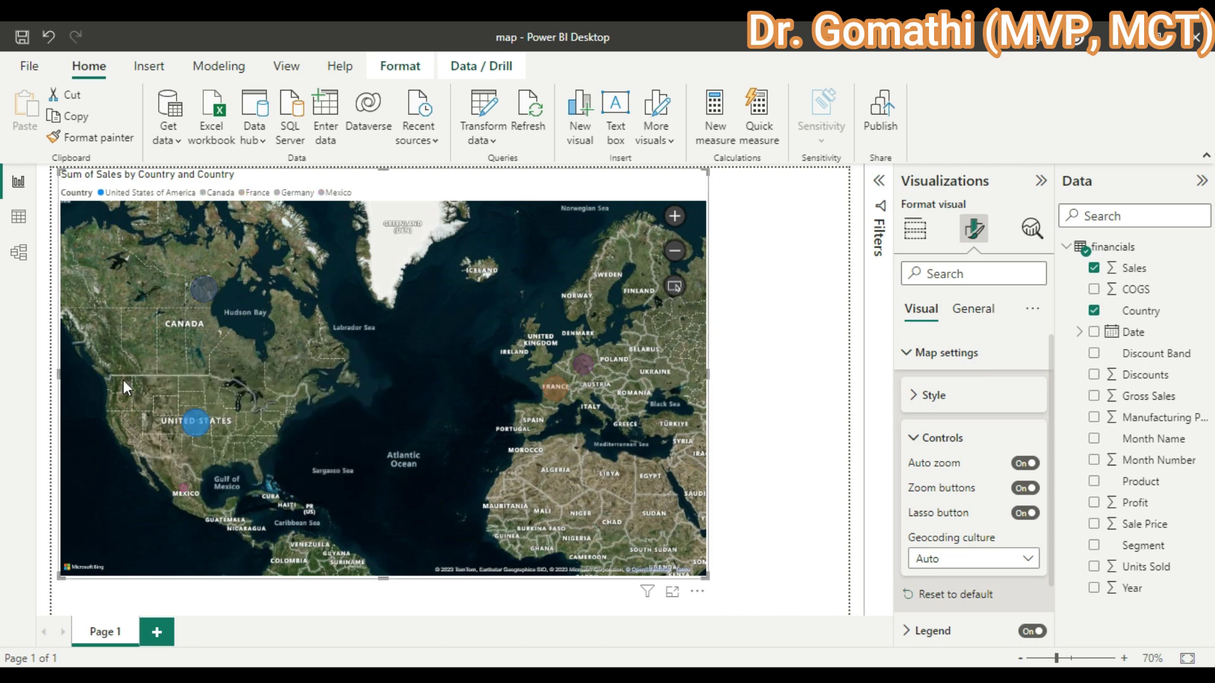
Zoom in on the map and pan to the eastern United States
click(675, 216)
scroll(135, 488, up, 3)
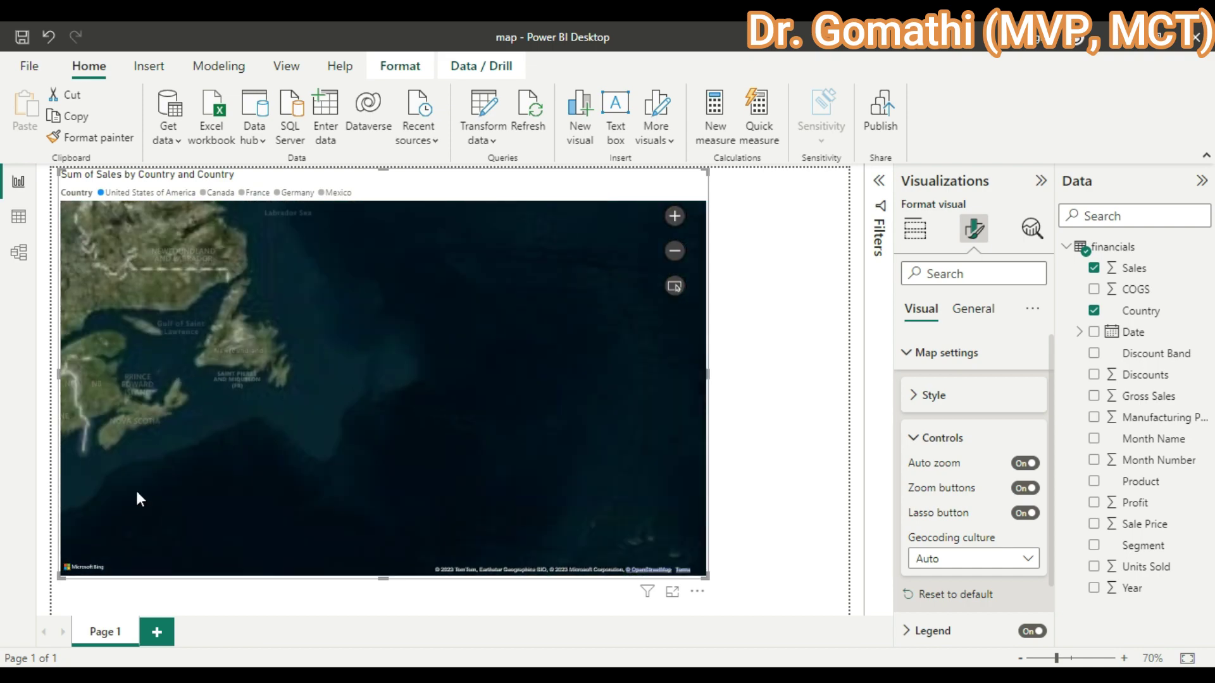
drag(529, 510, 689, 298)
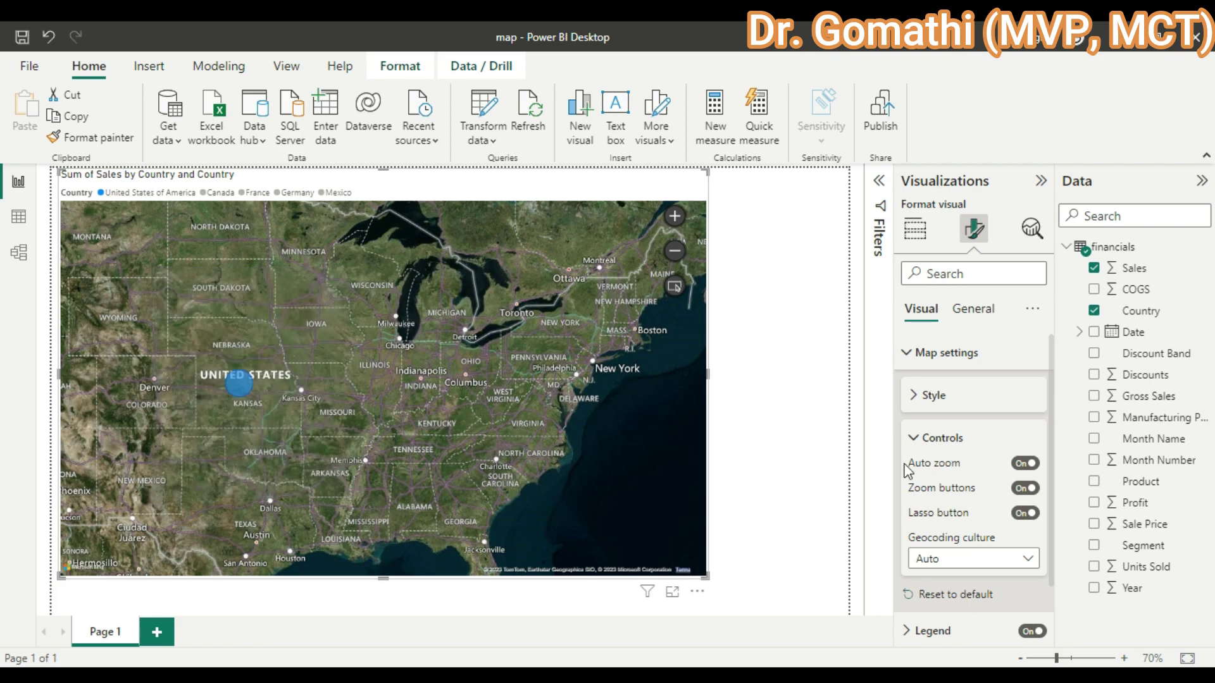
Turn the lasso button off, and try the JA geocoding culture before returning it to Auto
click(1032, 516)
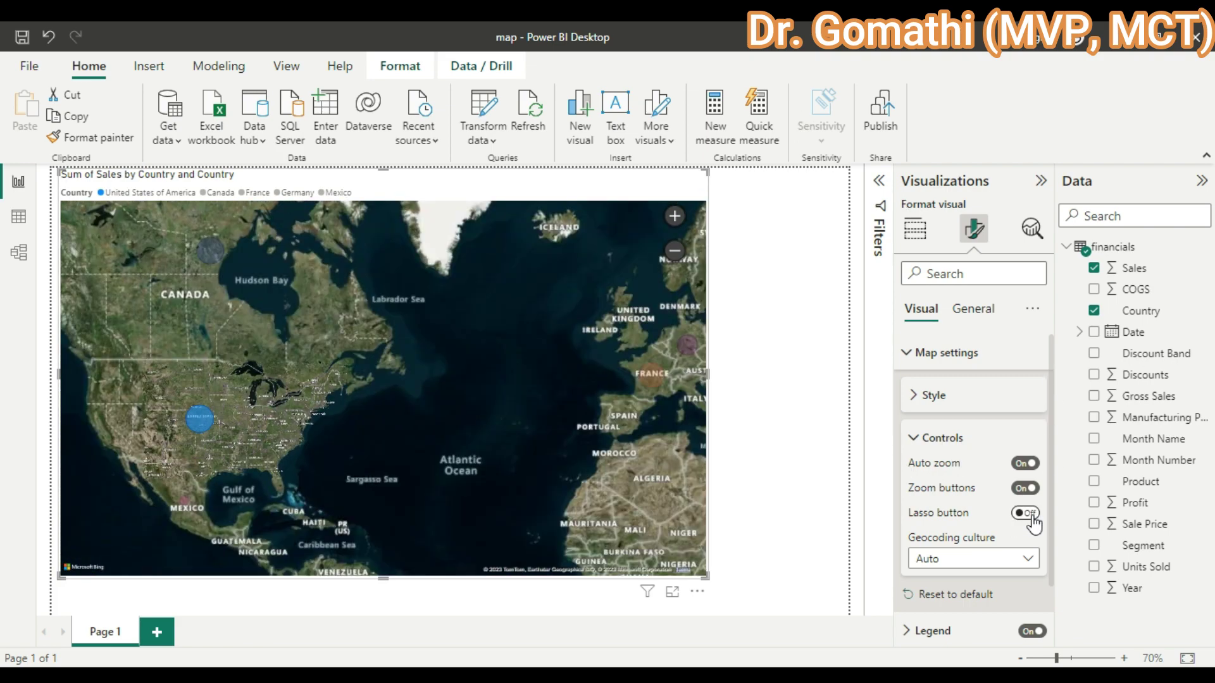
click(1002, 562)
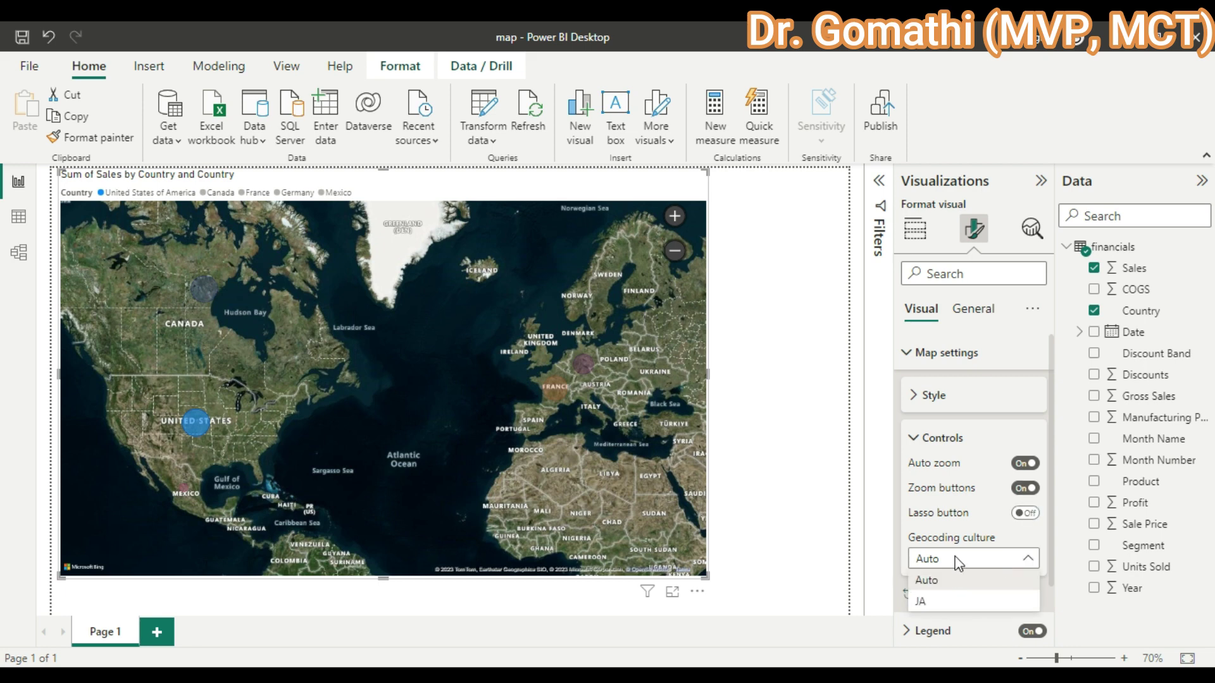
click(947, 610)
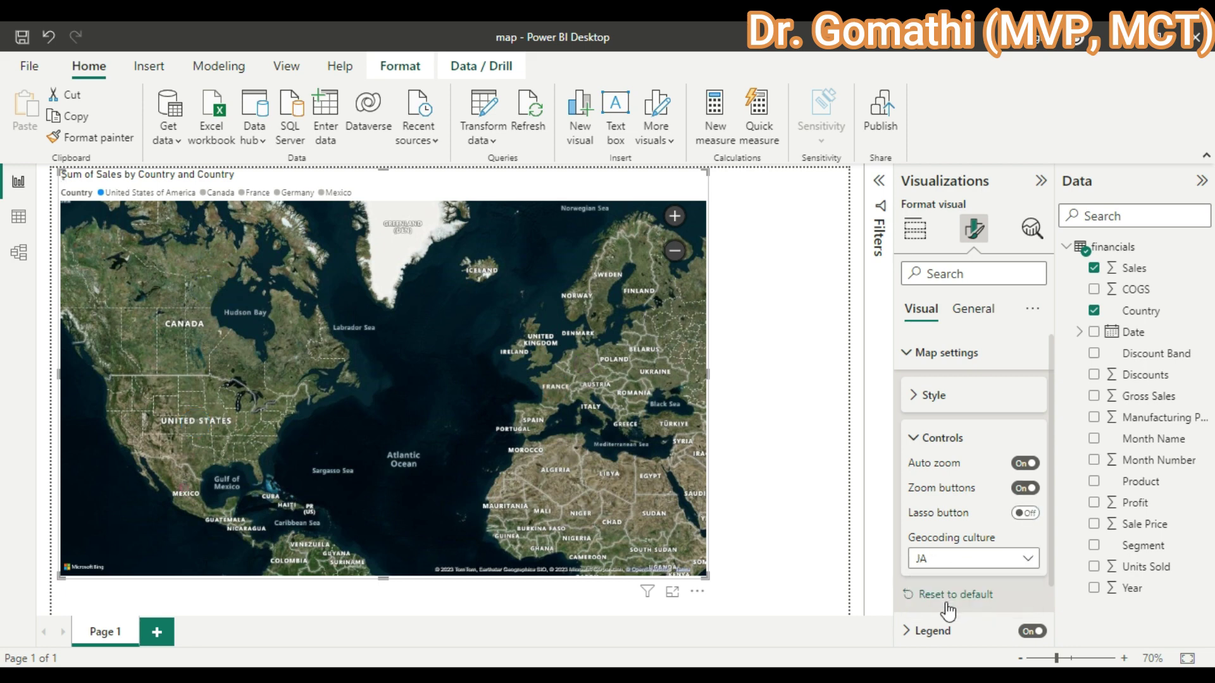
click(951, 555)
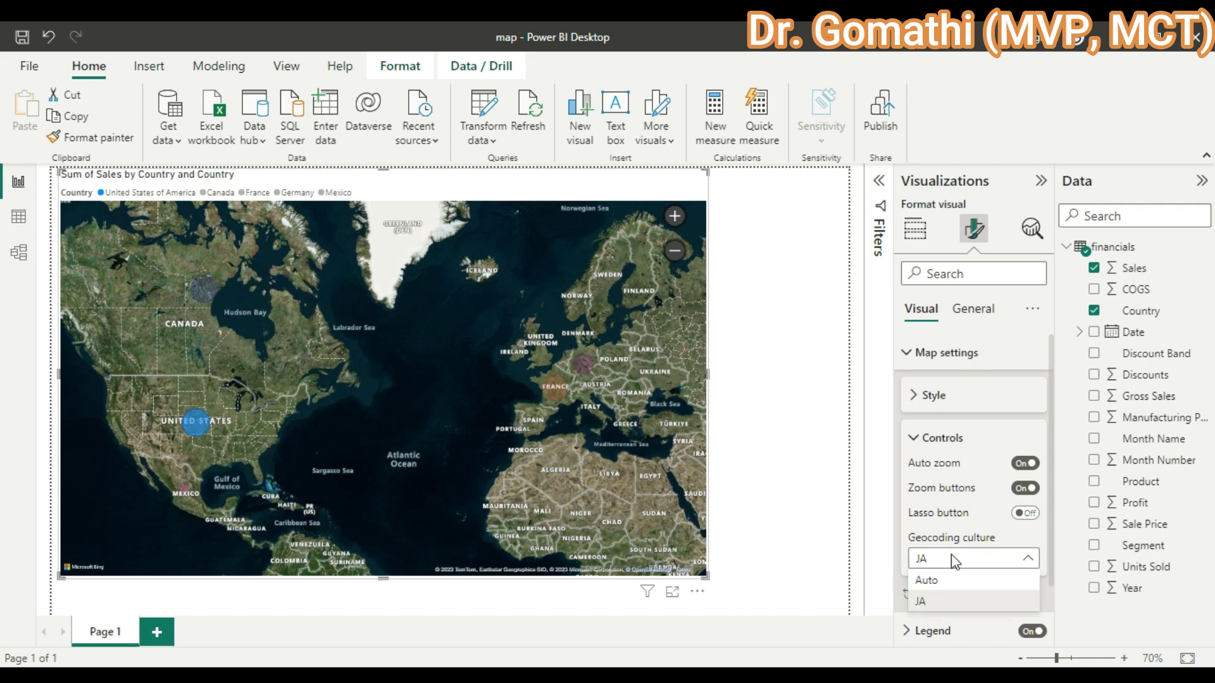
click(953, 579)
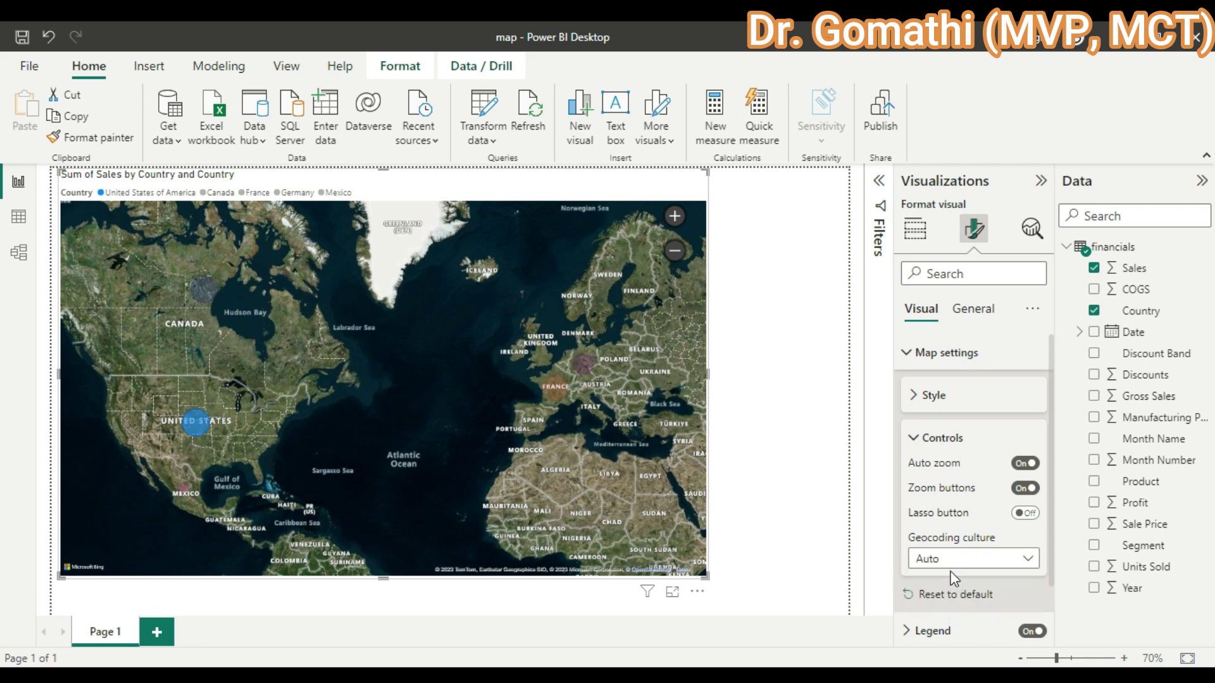
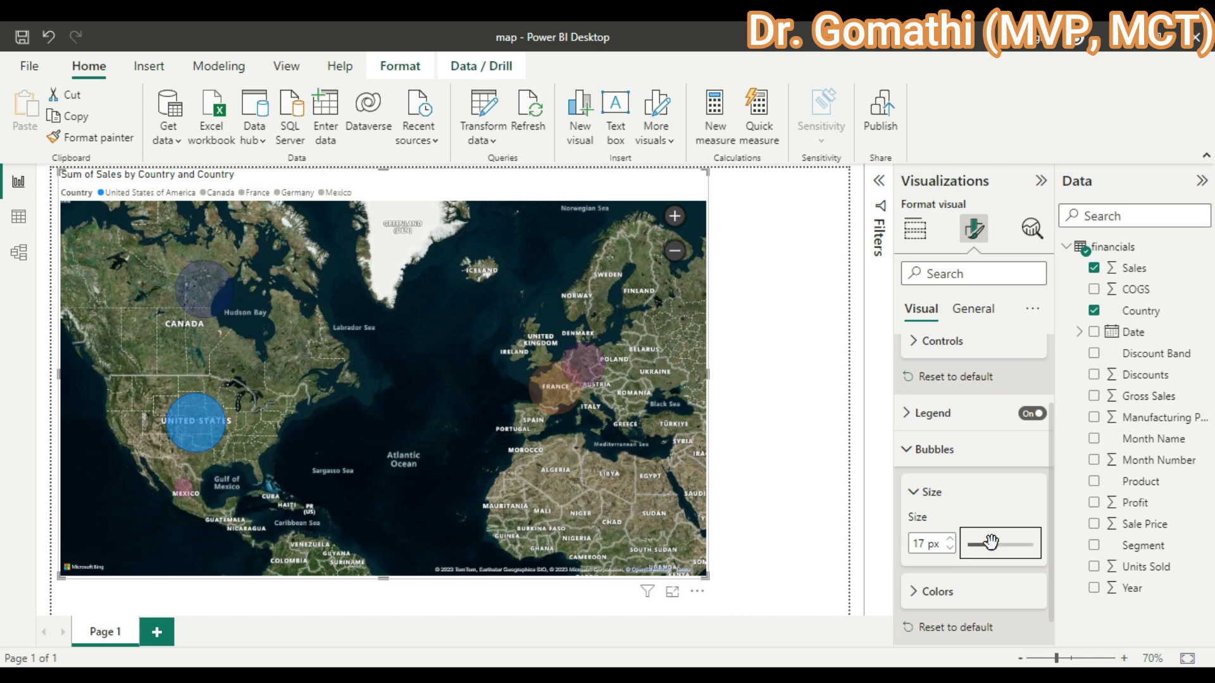
Set the map's bubble size to -18 px and clear the United States selection
drag(991, 542, 973, 544)
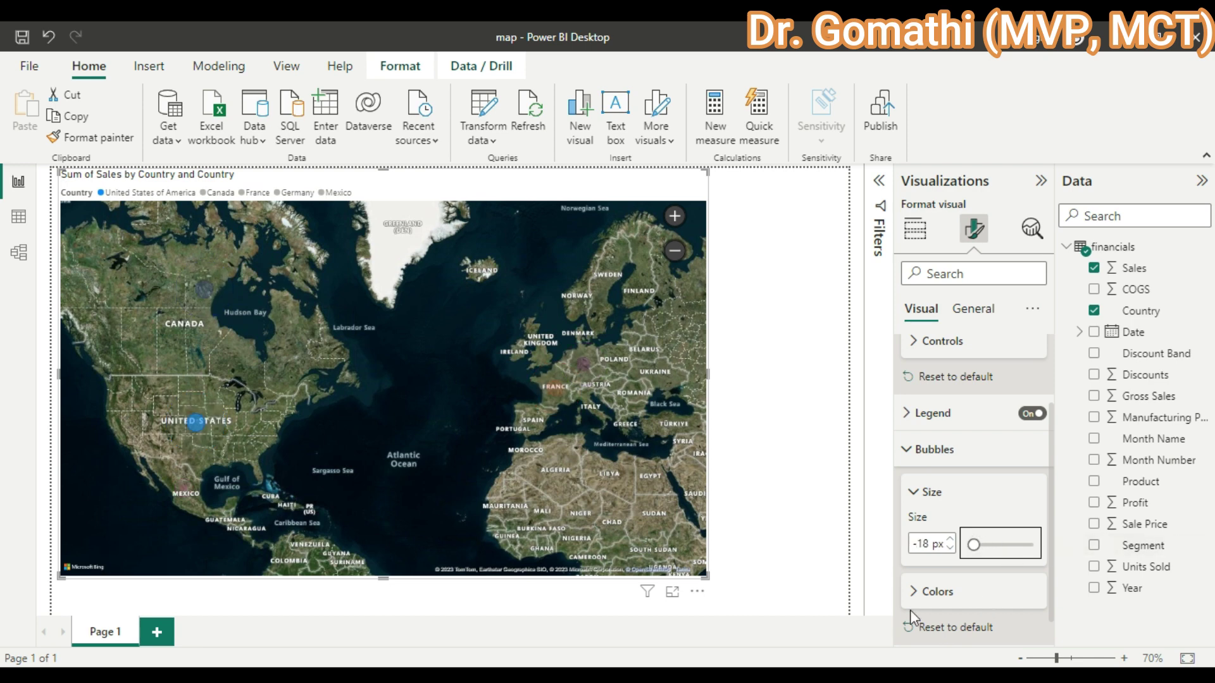
click(918, 591)
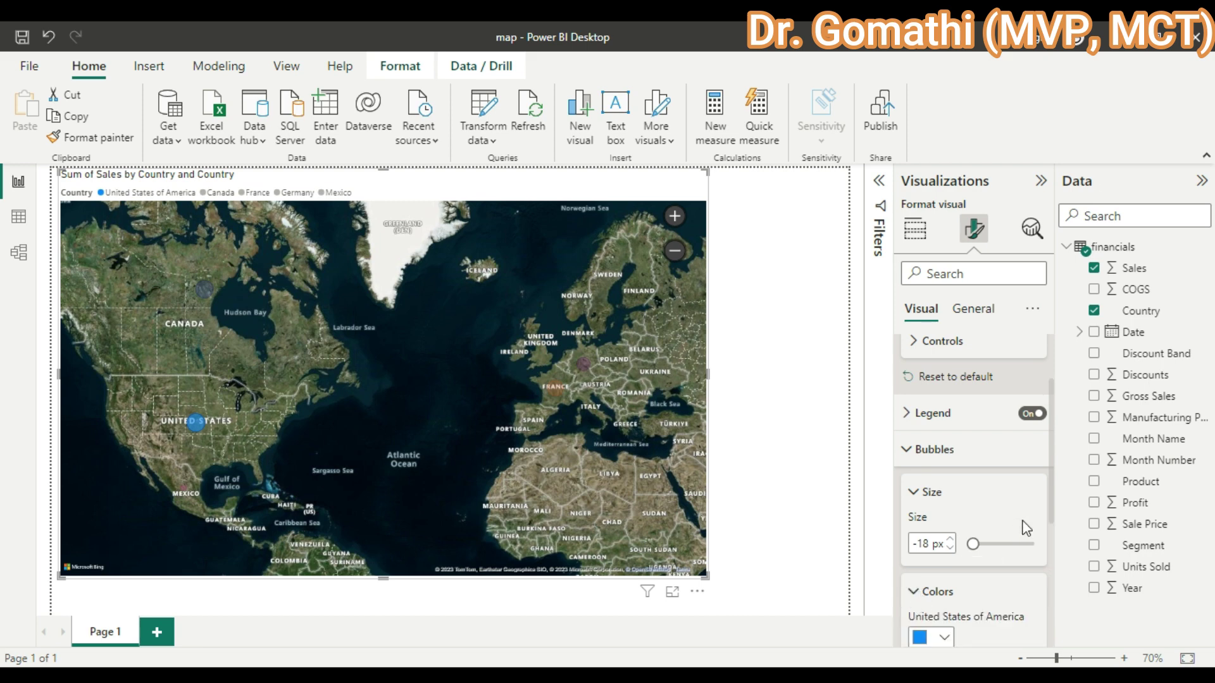
scroll(987, 544, down, 2)
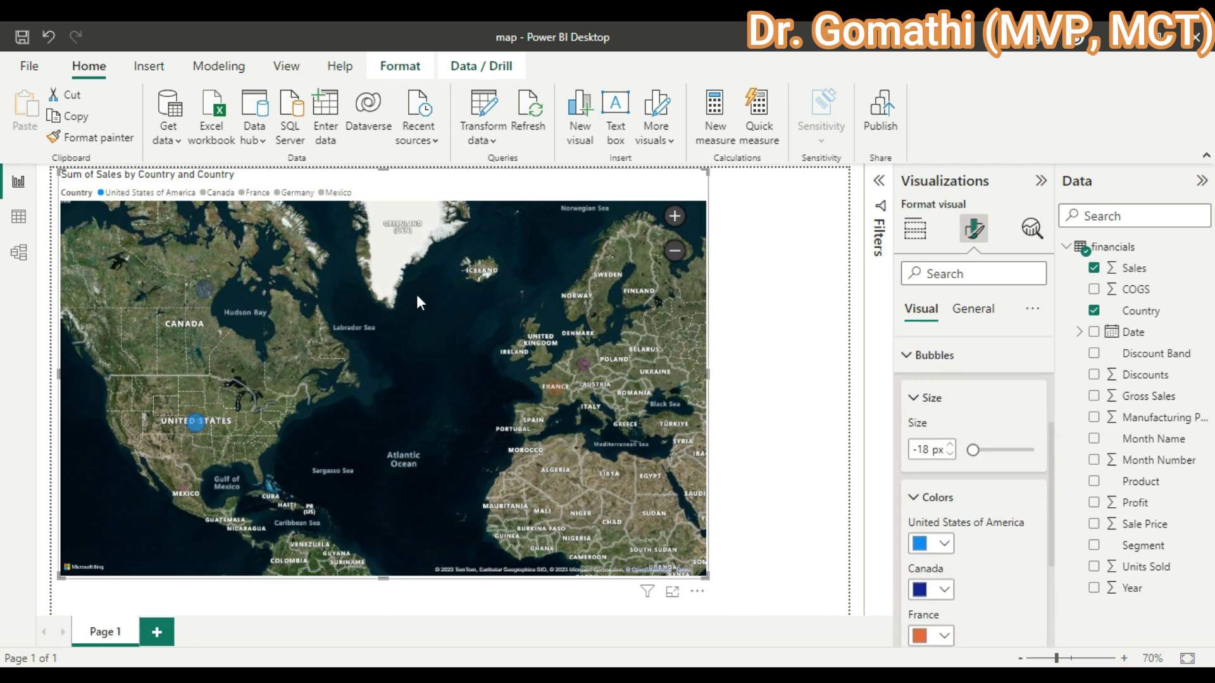
click(472, 317)
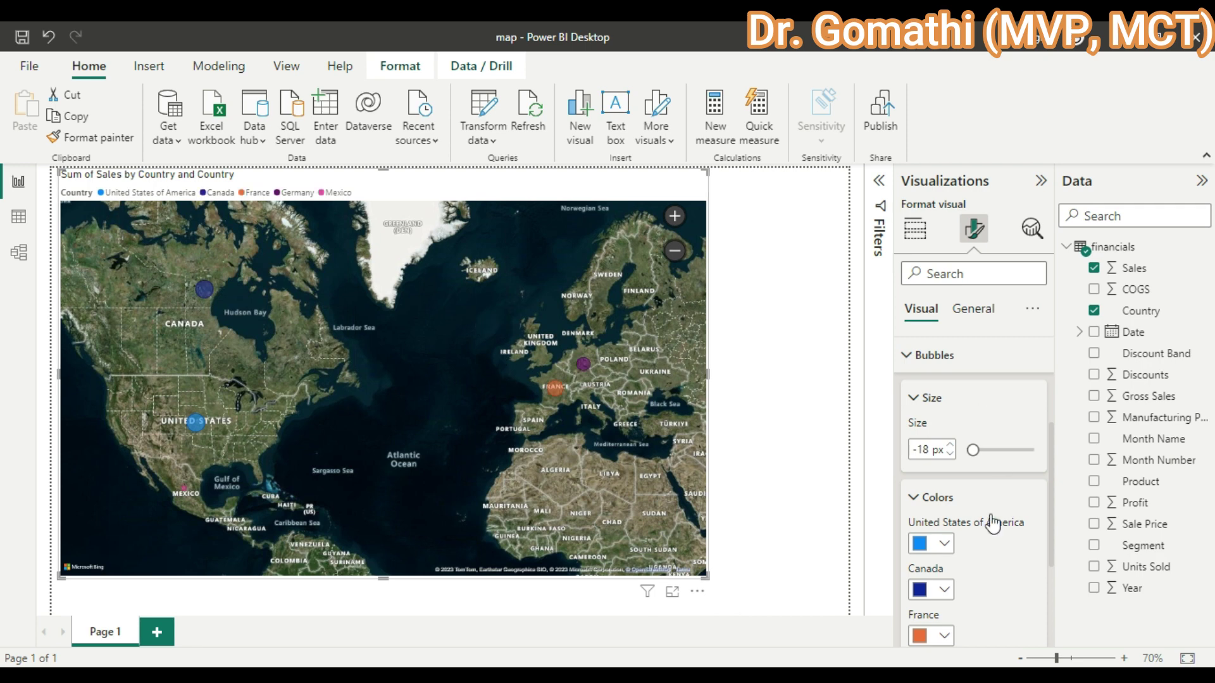
Change Mexico's bubble color to a lighter yellow theme shade
scroll(981, 537, down, 1)
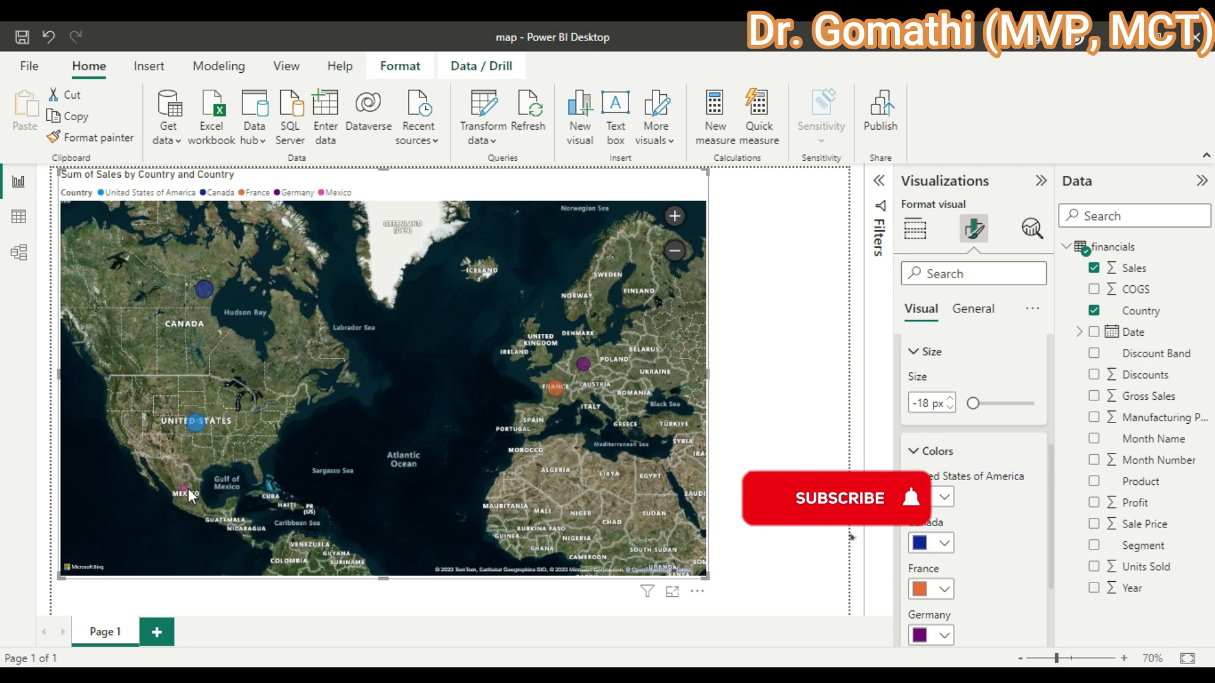
scroll(970, 560, down, 2)
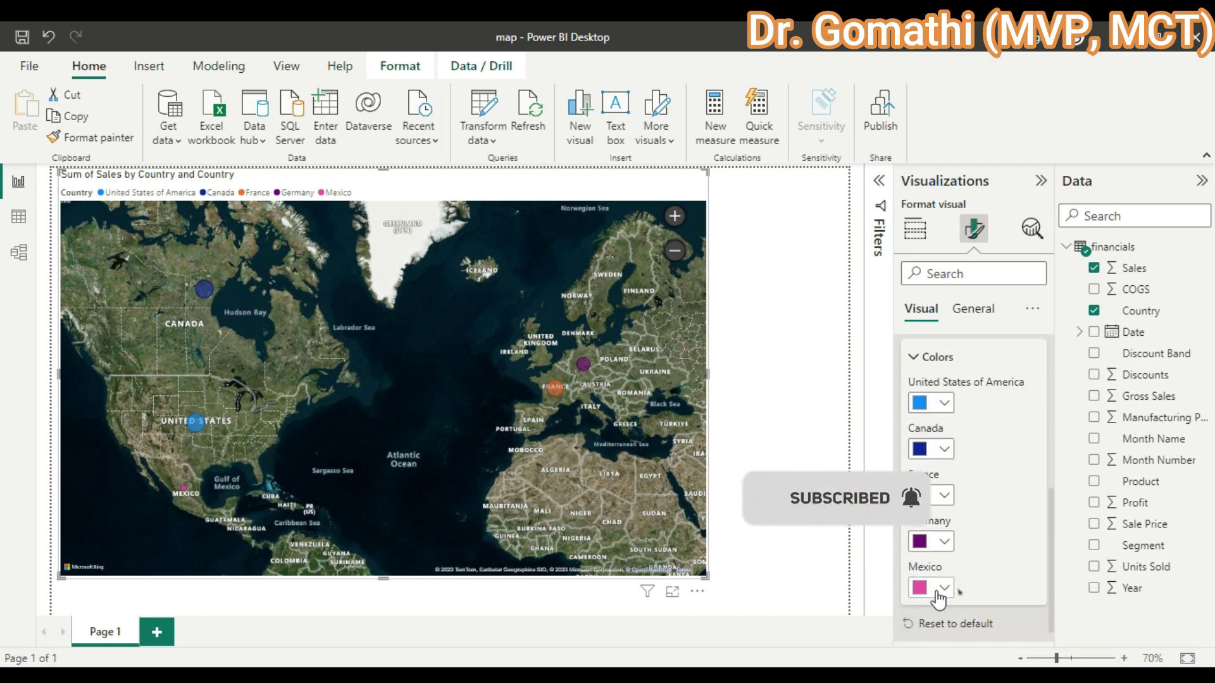
click(940, 595)
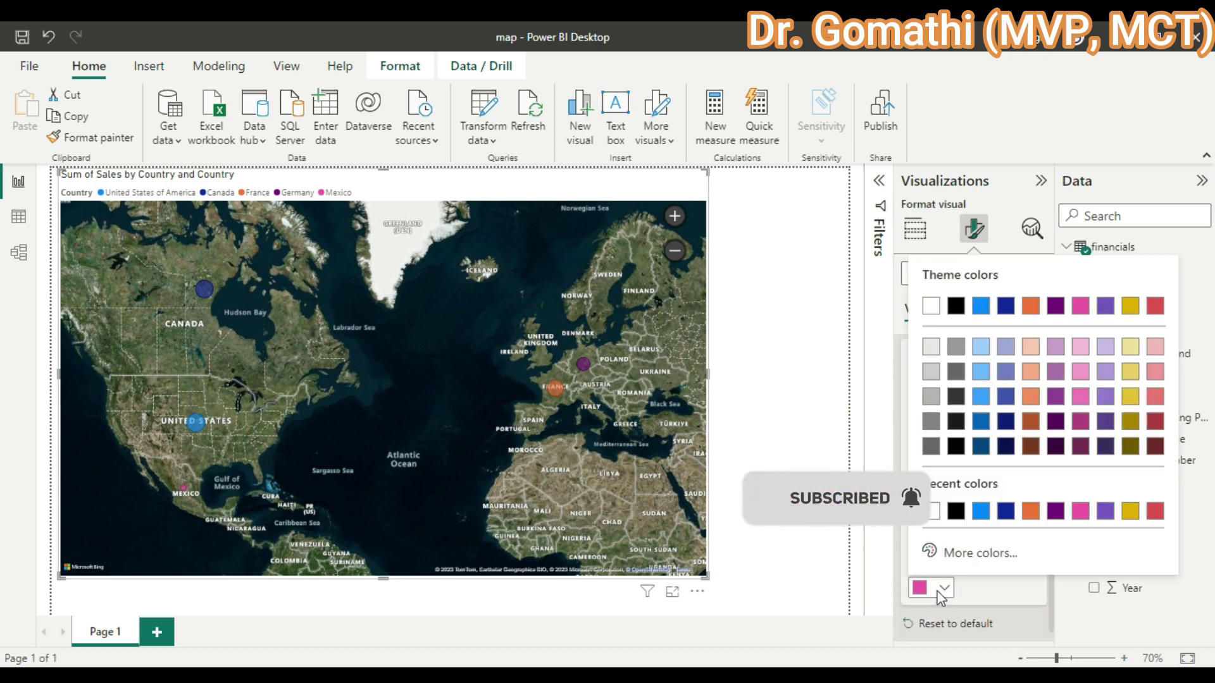
click(1130, 397)
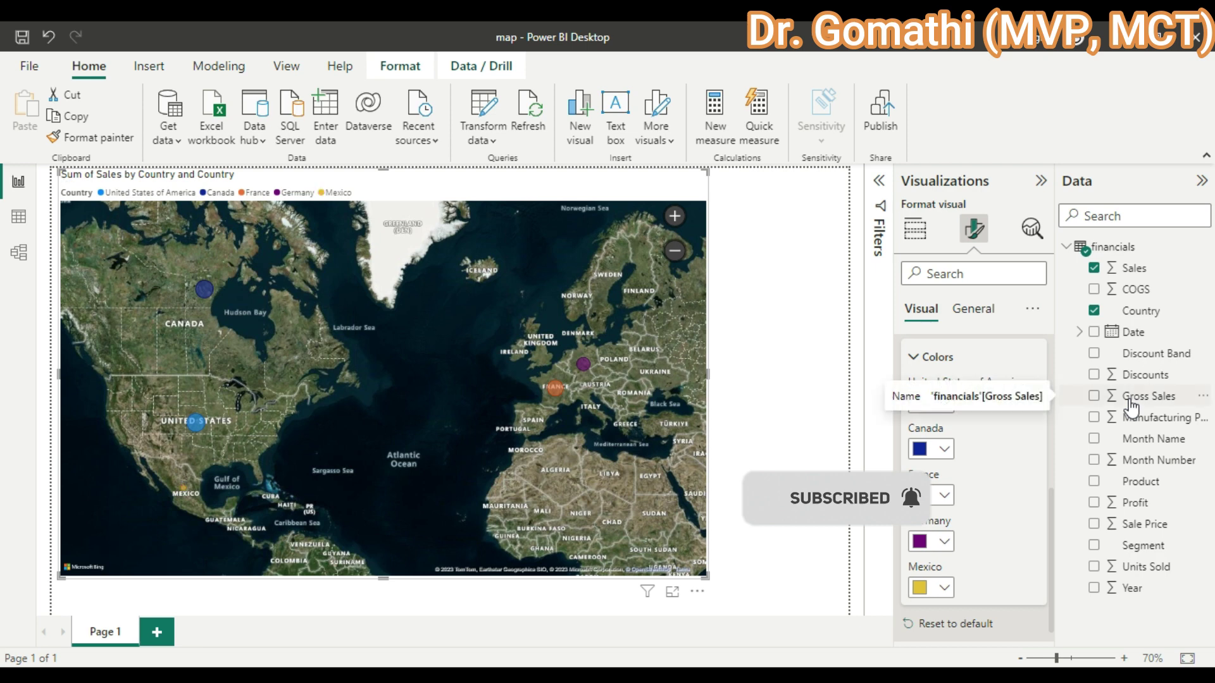
click(933, 356)
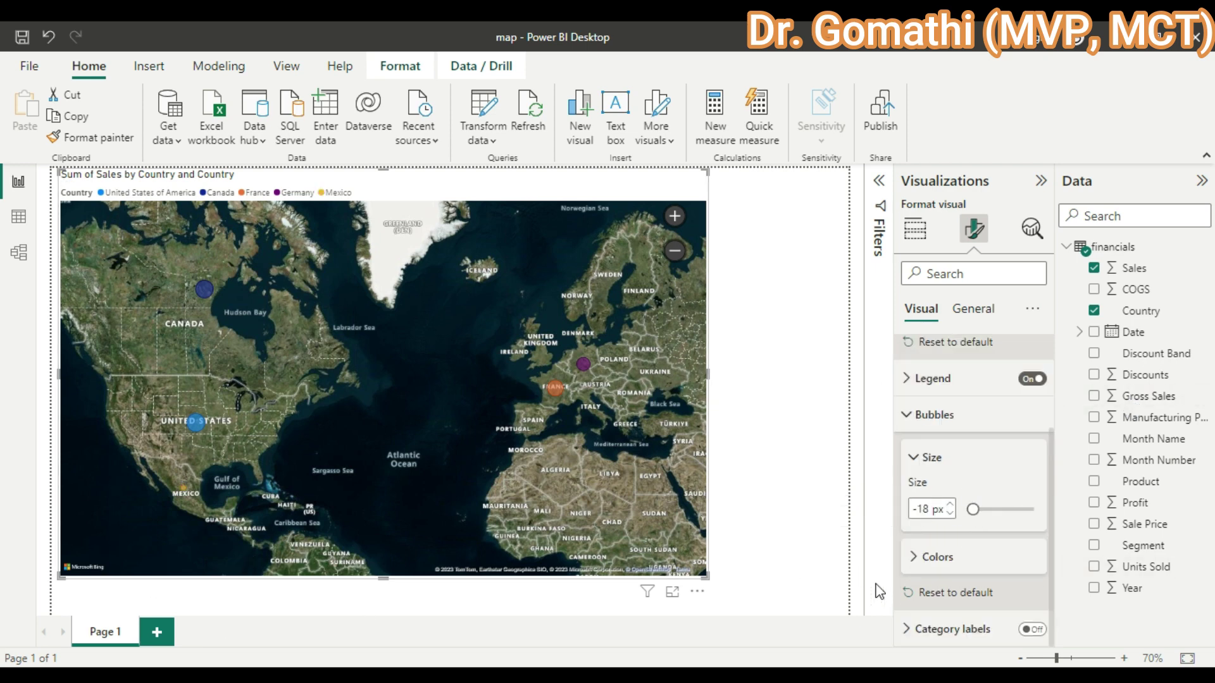
Turn on category labels for the map's bubbles
click(949, 629)
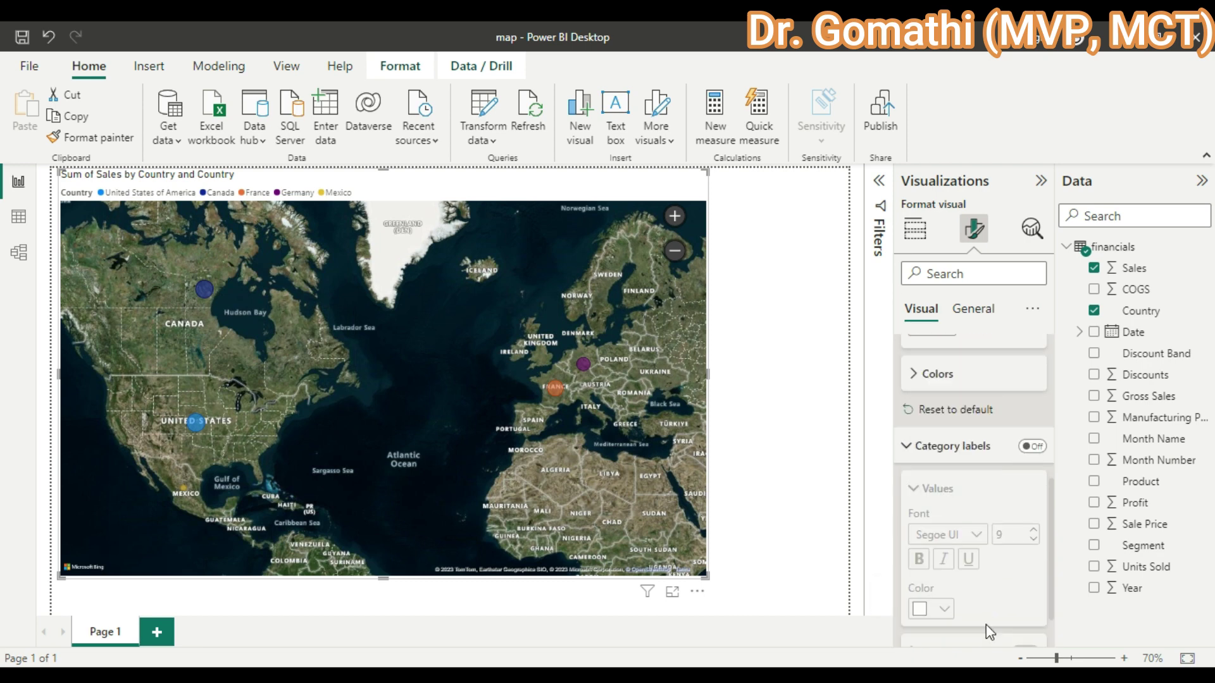
click(1035, 443)
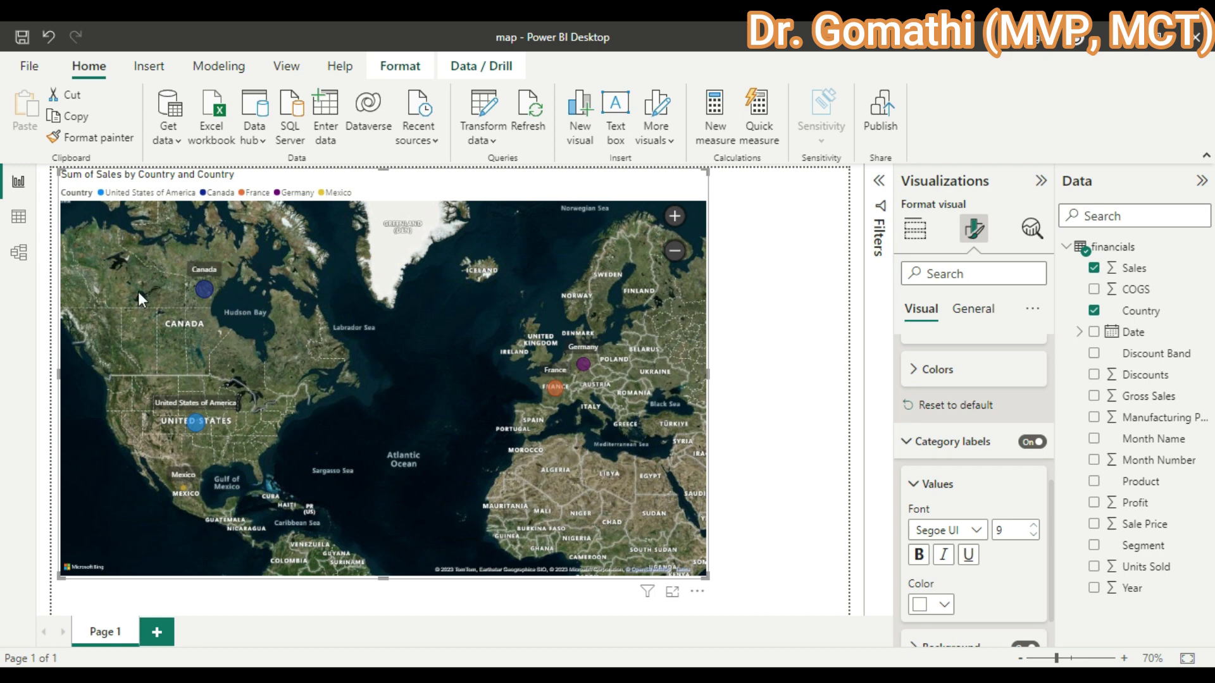
click(1030, 444)
click(1032, 444)
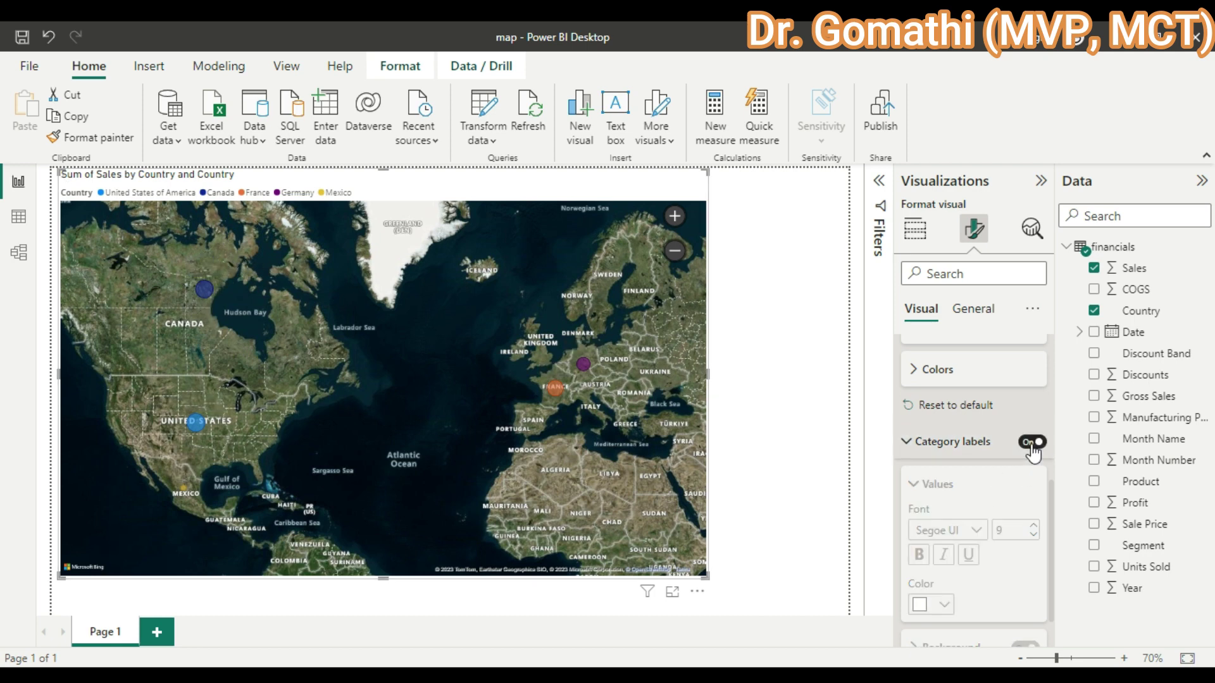
Set the category labels' font size to 15
click(1032, 528)
click(1032, 528)
click(1032, 527)
click(1032, 527)
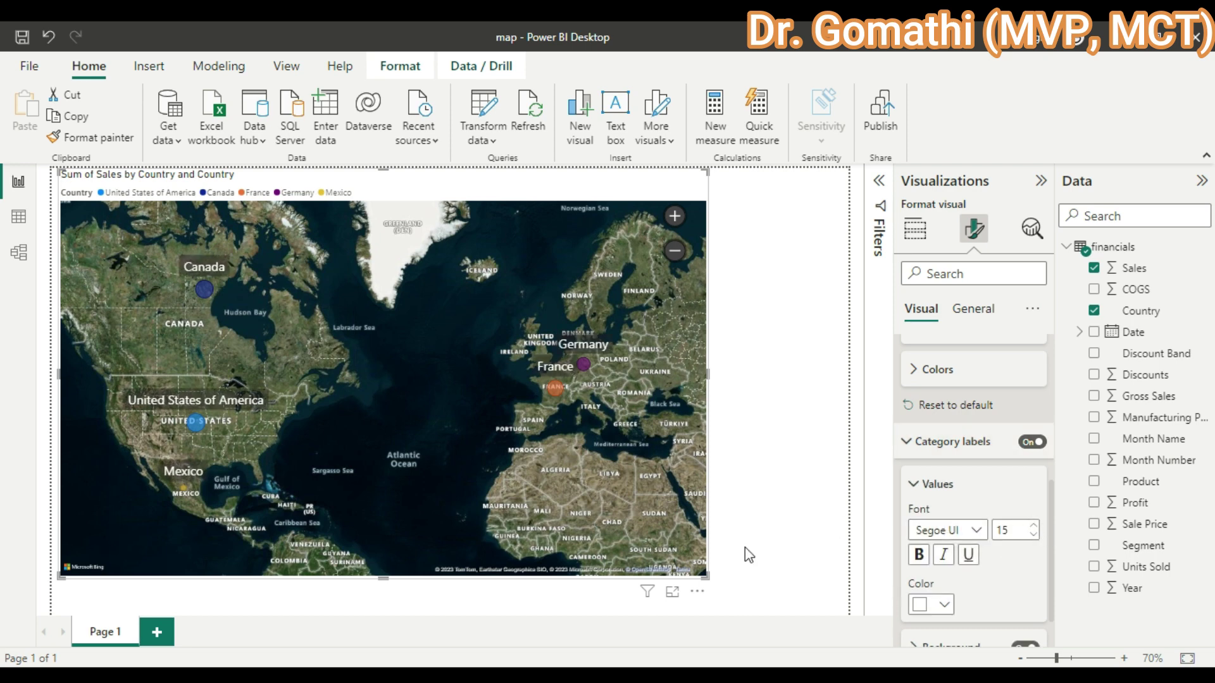
Set the background color of the map's category labels to yellow
scroll(952, 537, down, 2)
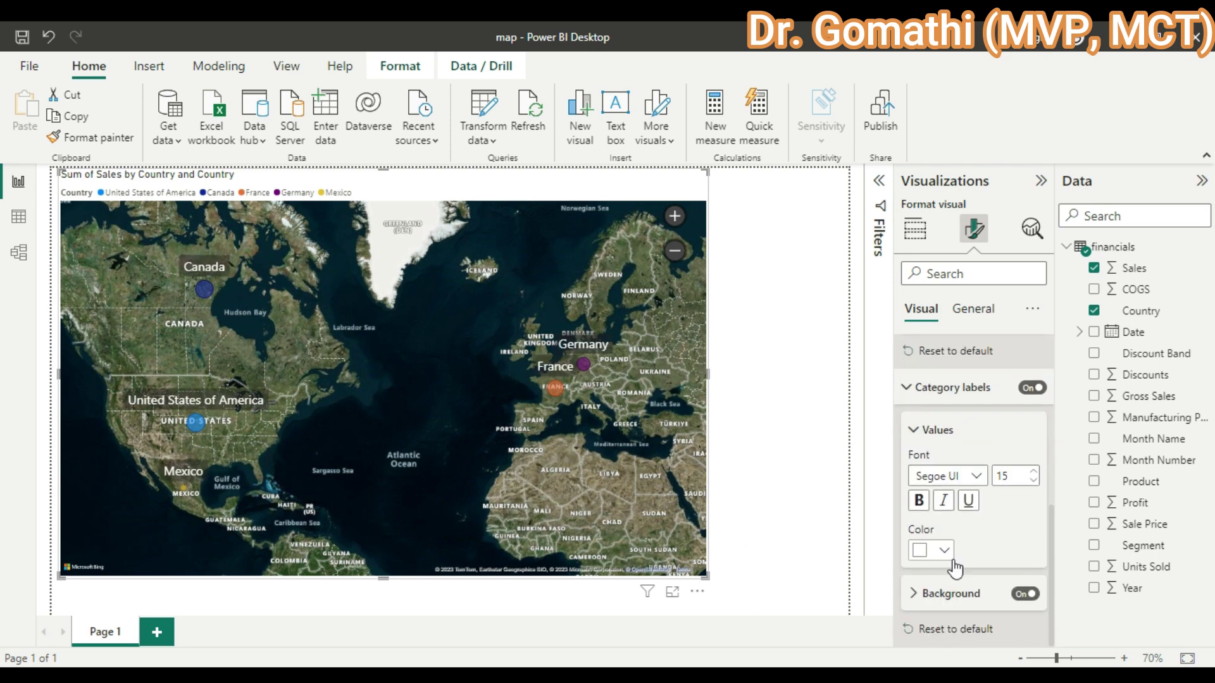
click(916, 430)
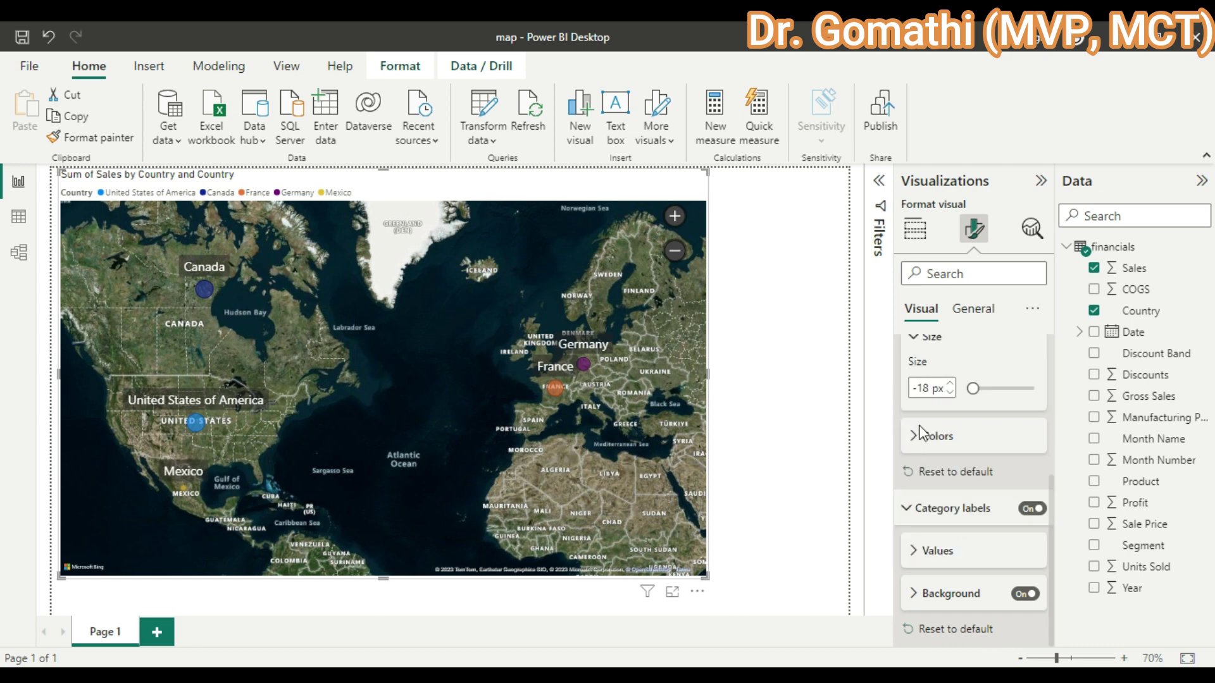
click(914, 592)
scroll(963, 572, down, 4)
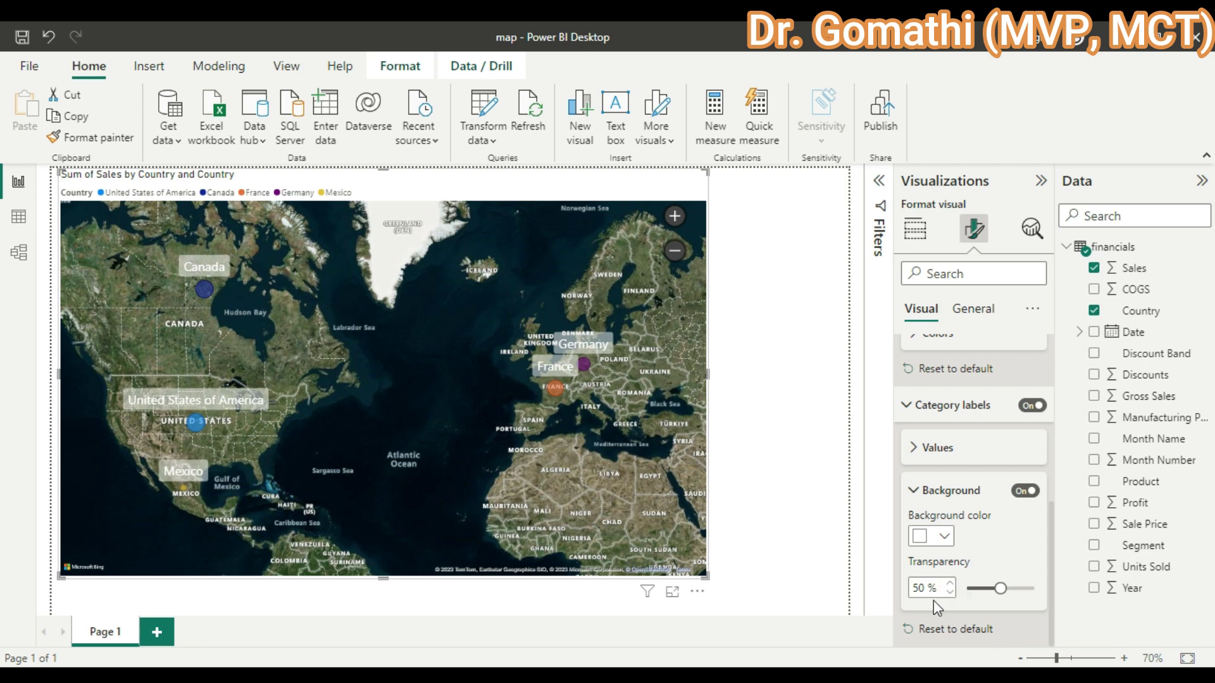
click(943, 537)
click(960, 465)
click(911, 490)
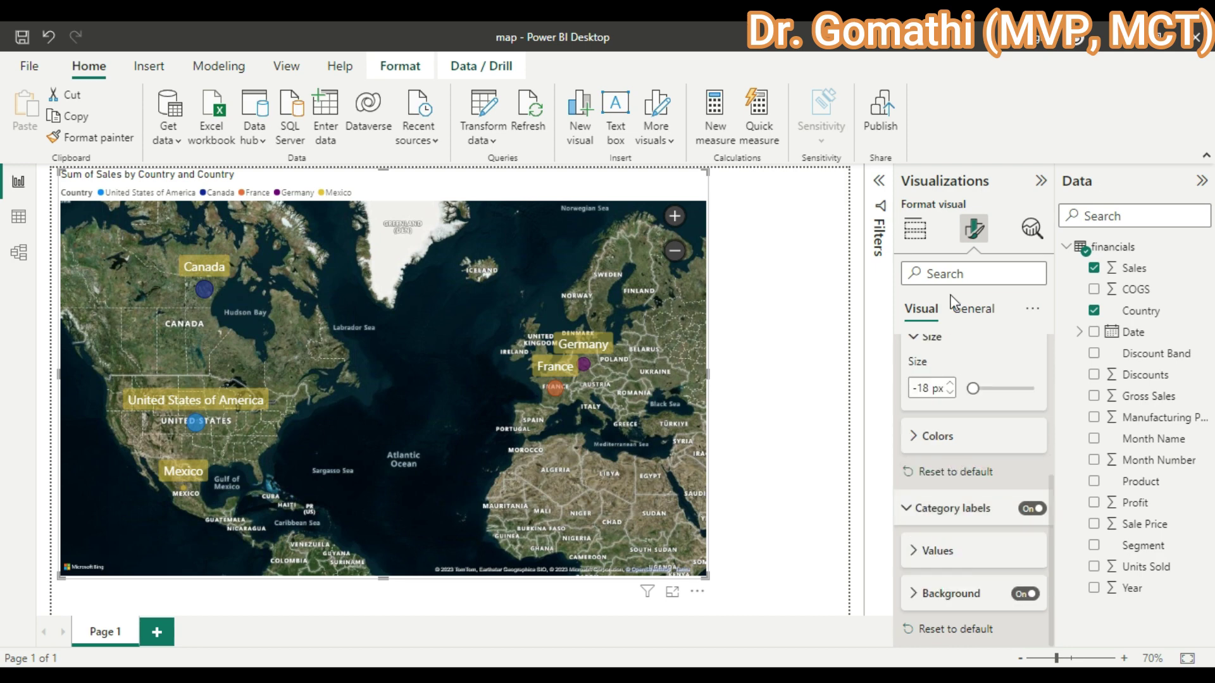
Look through the map's general formatting sections and the extra options of the format pane
click(988, 313)
click(908, 352)
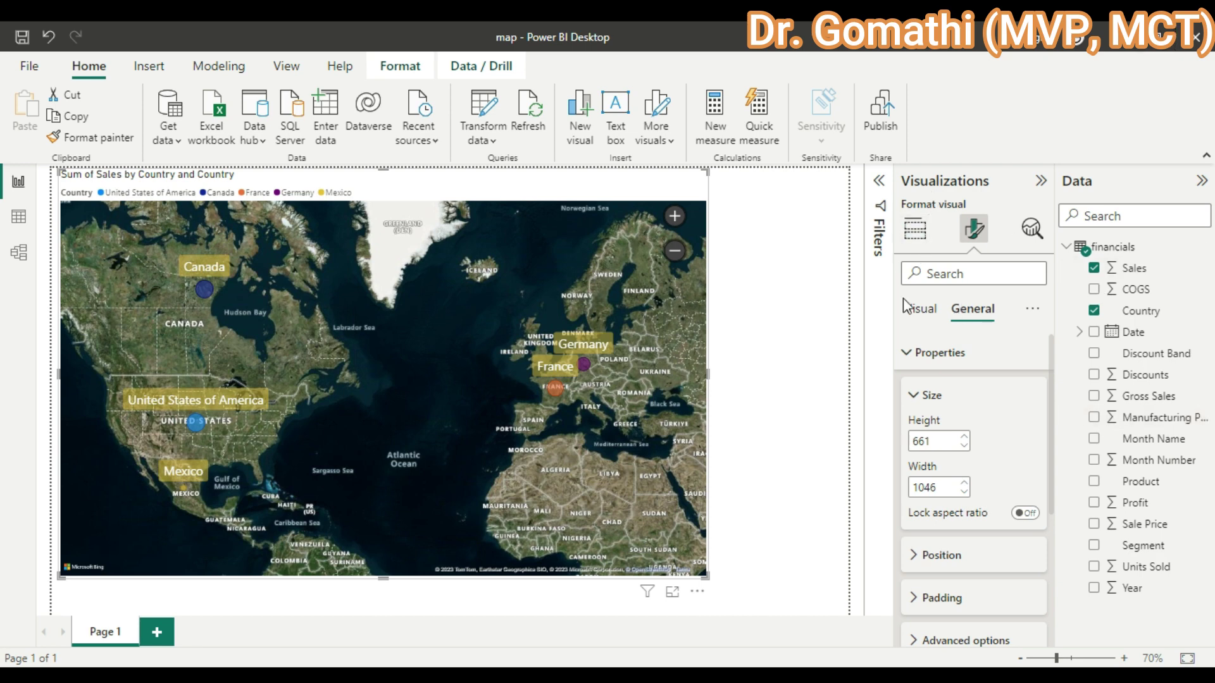
scroll(917, 574, down, 4)
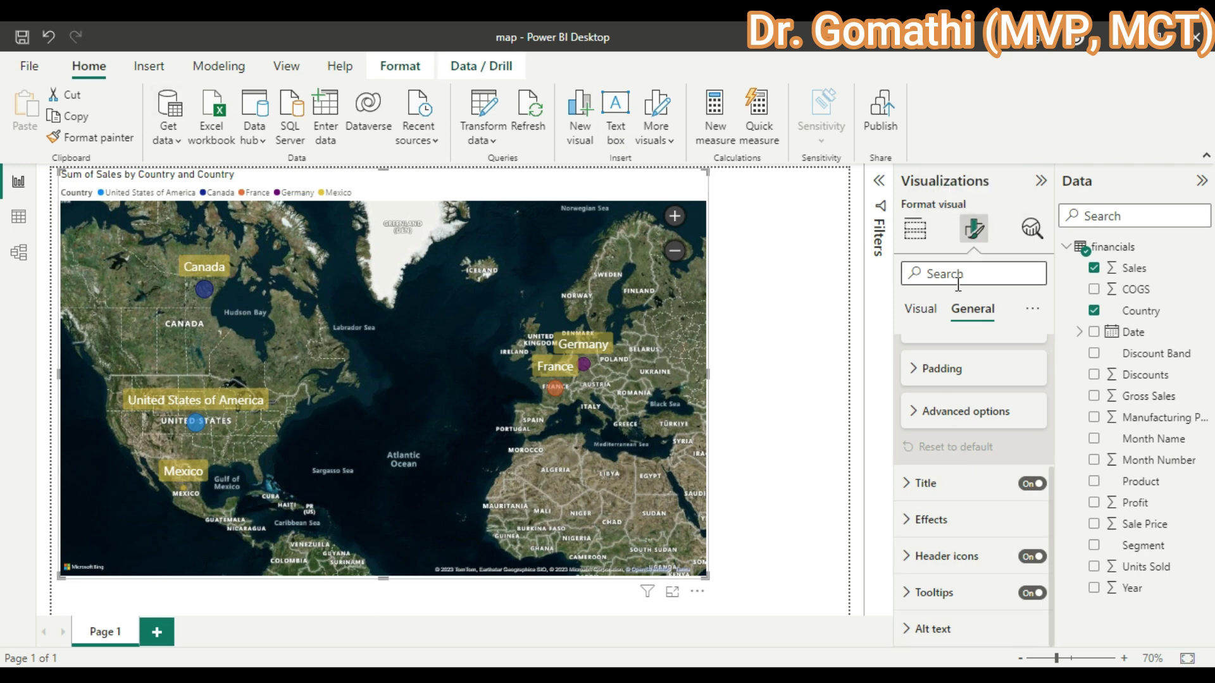
click(1033, 310)
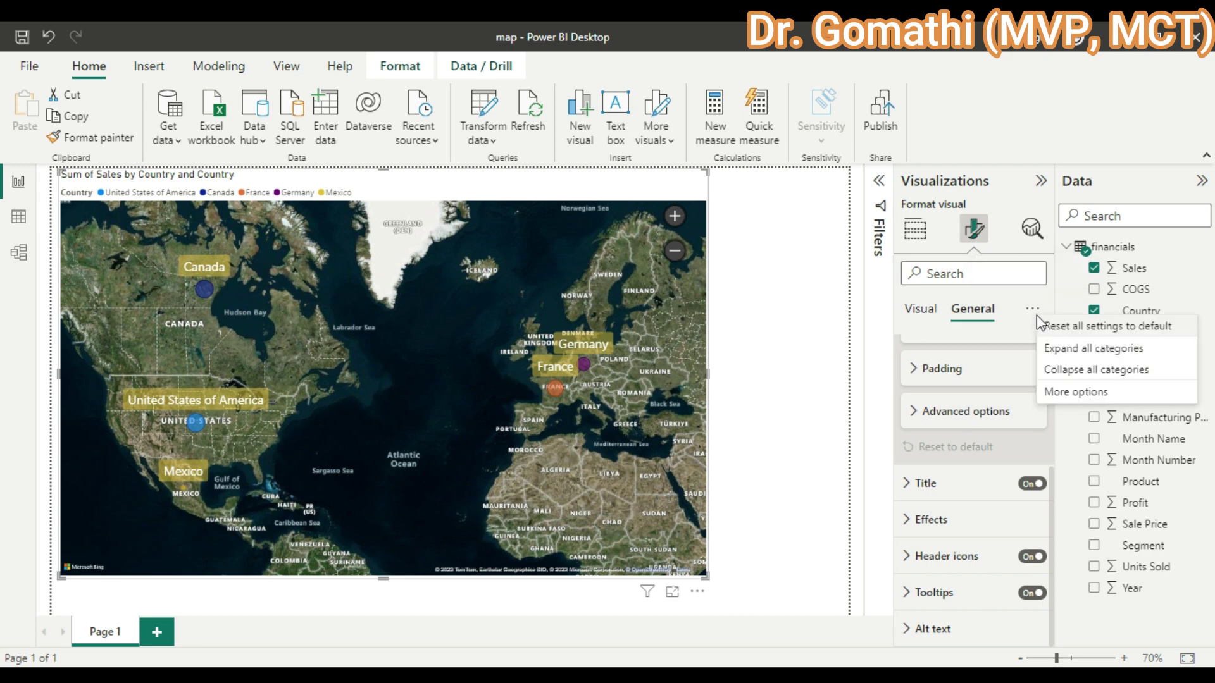
click(922, 312)
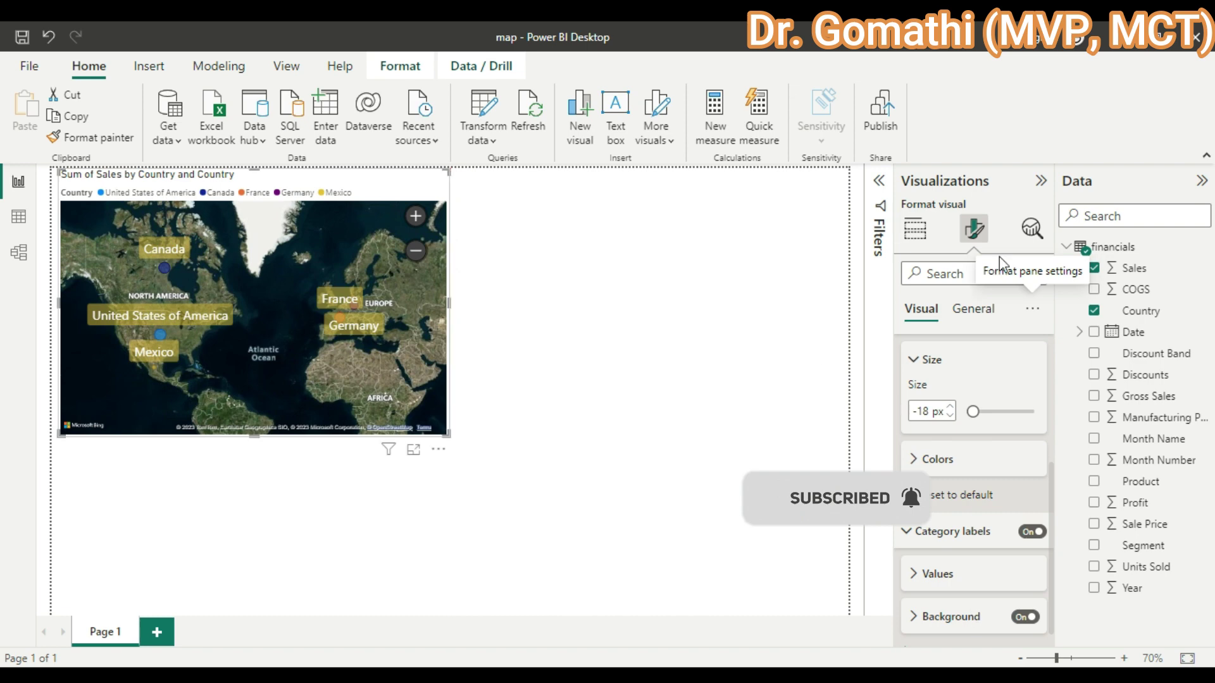
Add a filled map to the page showing Profit by Country
click(617, 481)
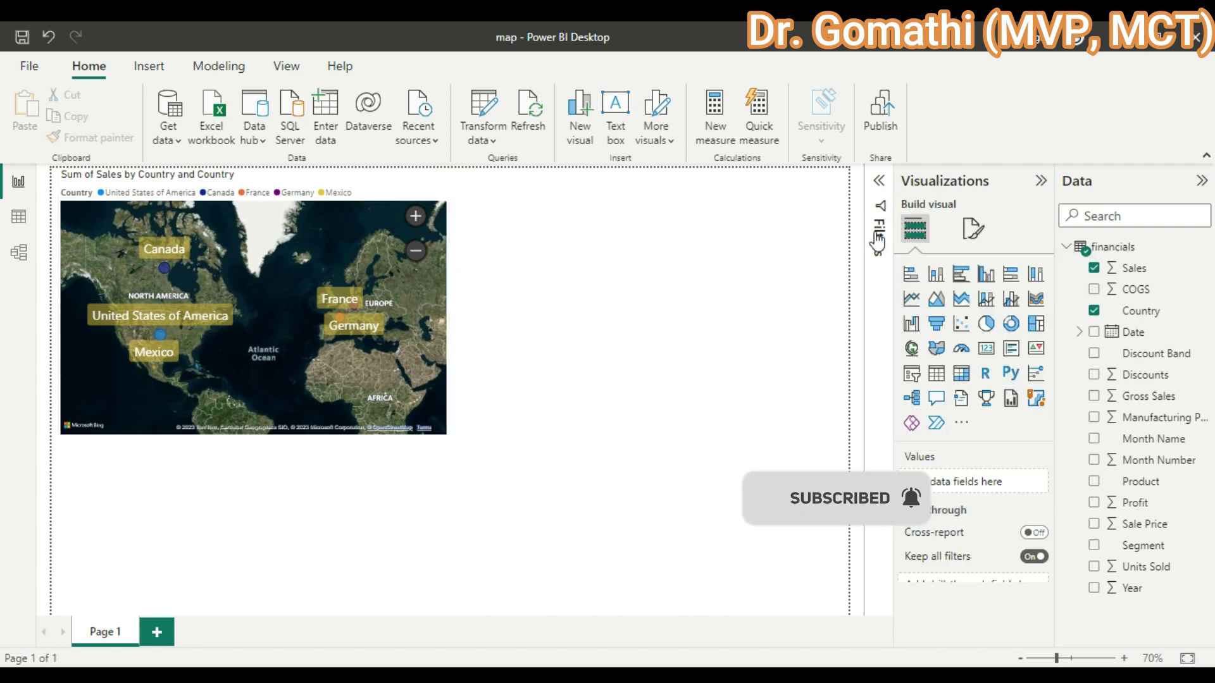
click(937, 350)
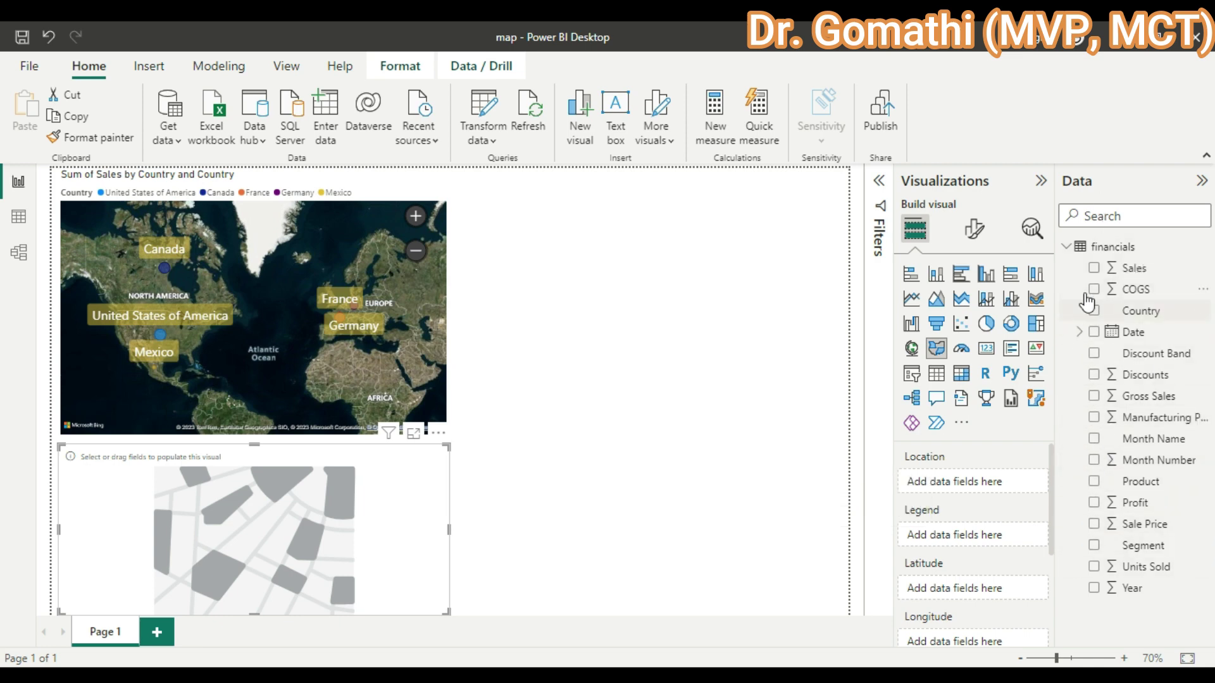
click(1094, 503)
click(1094, 311)
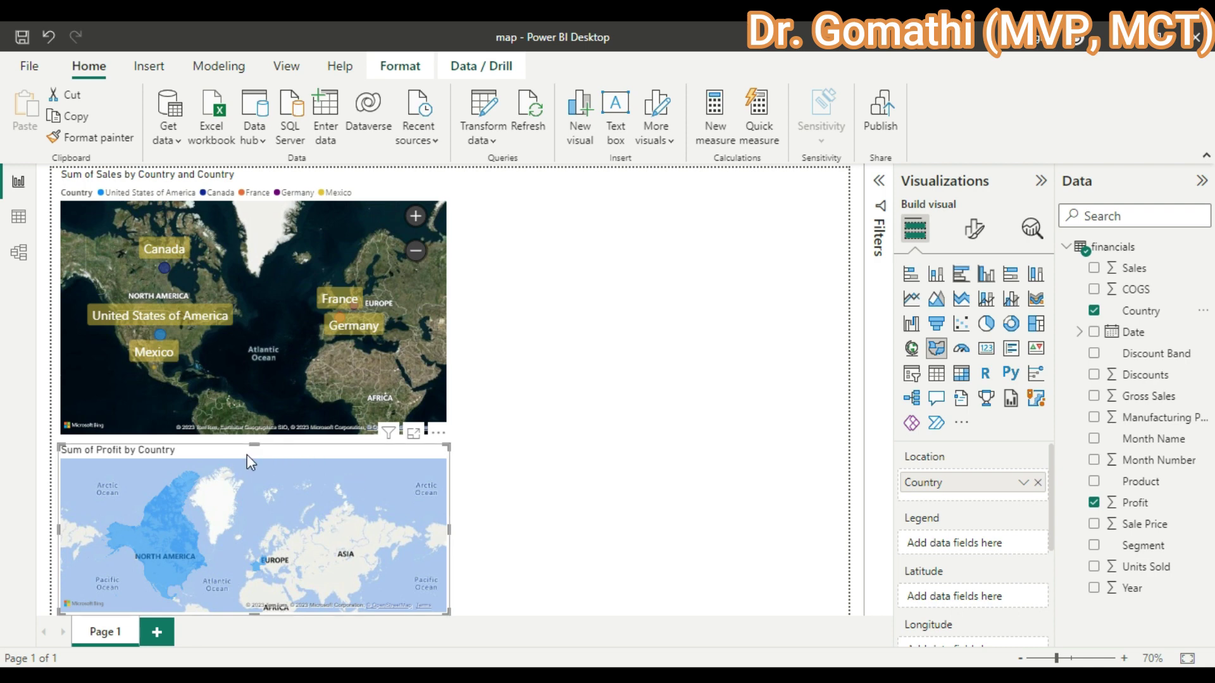
Move the filled map into the empty area beside the sales map and enlarge it
drag(257, 454, 515, 442)
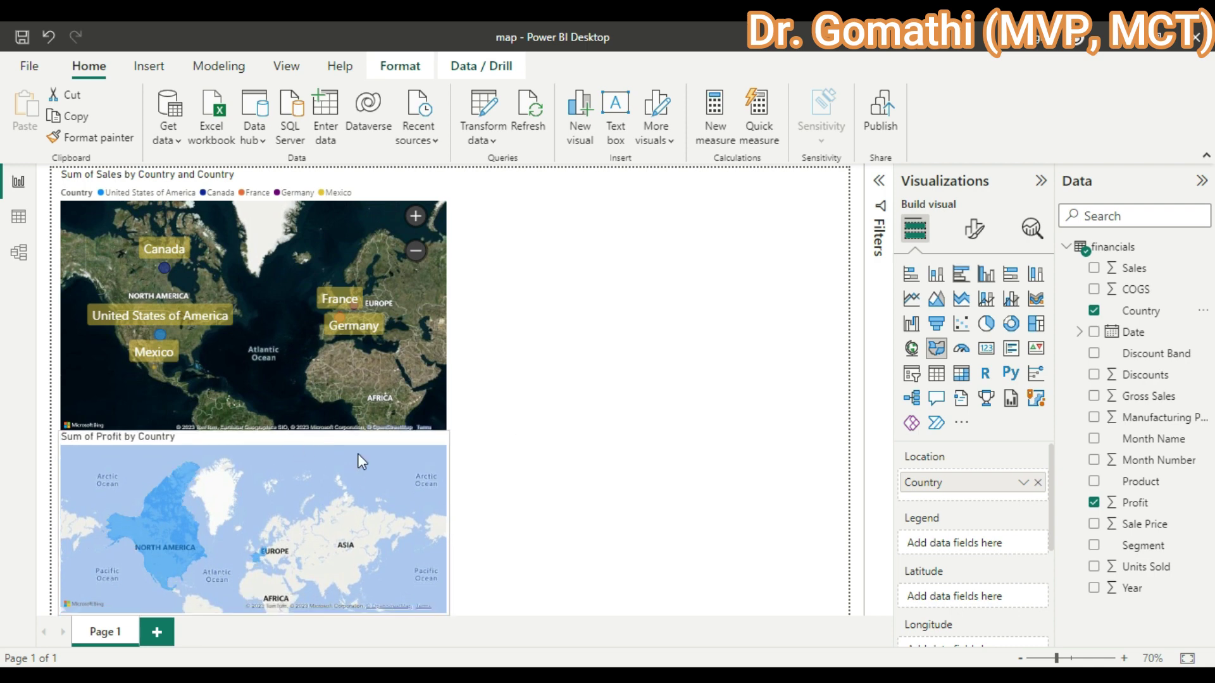
drag(358, 453, 705, 230)
key(Escape)
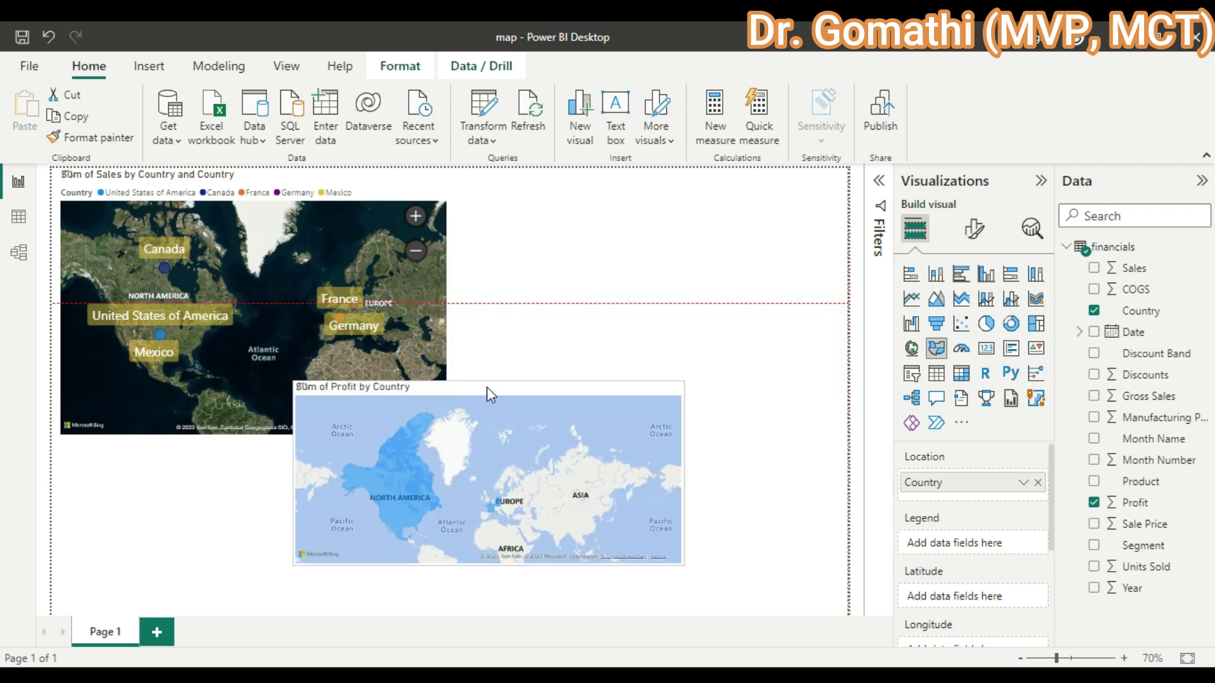
drag(488, 390, 657, 215)
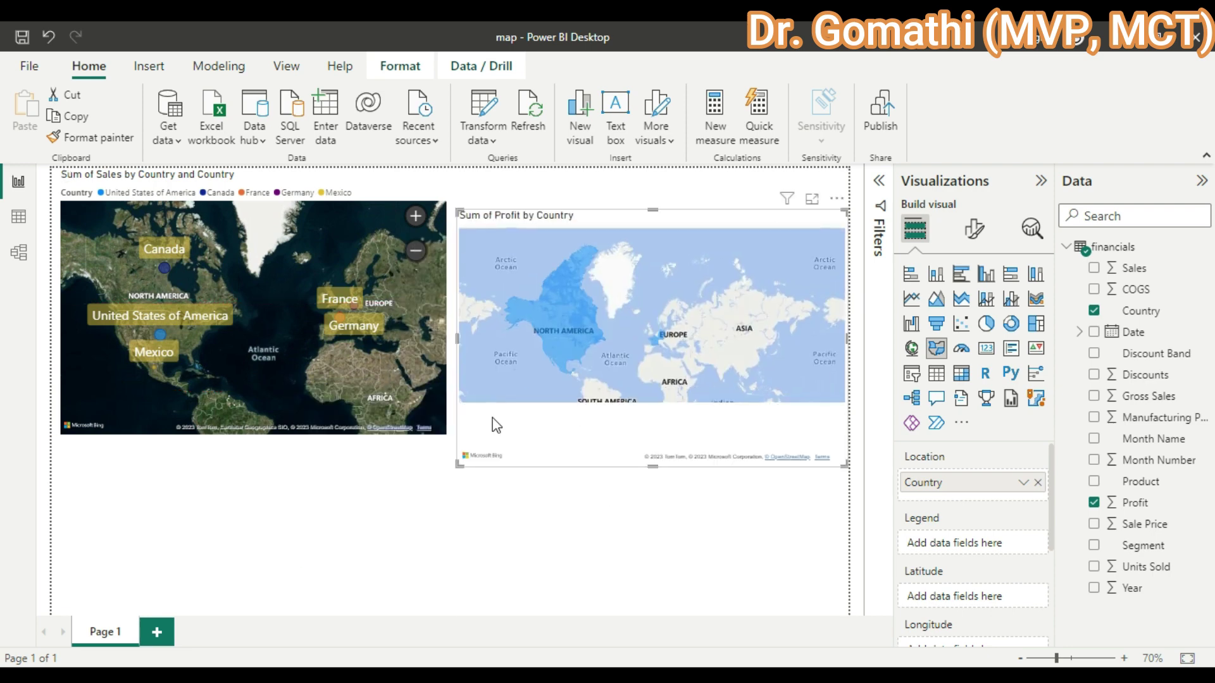
Compare the shaded countries on the filled map with the bubbles on the sales map at different zoom levels
scroll(662, 328, up, 5)
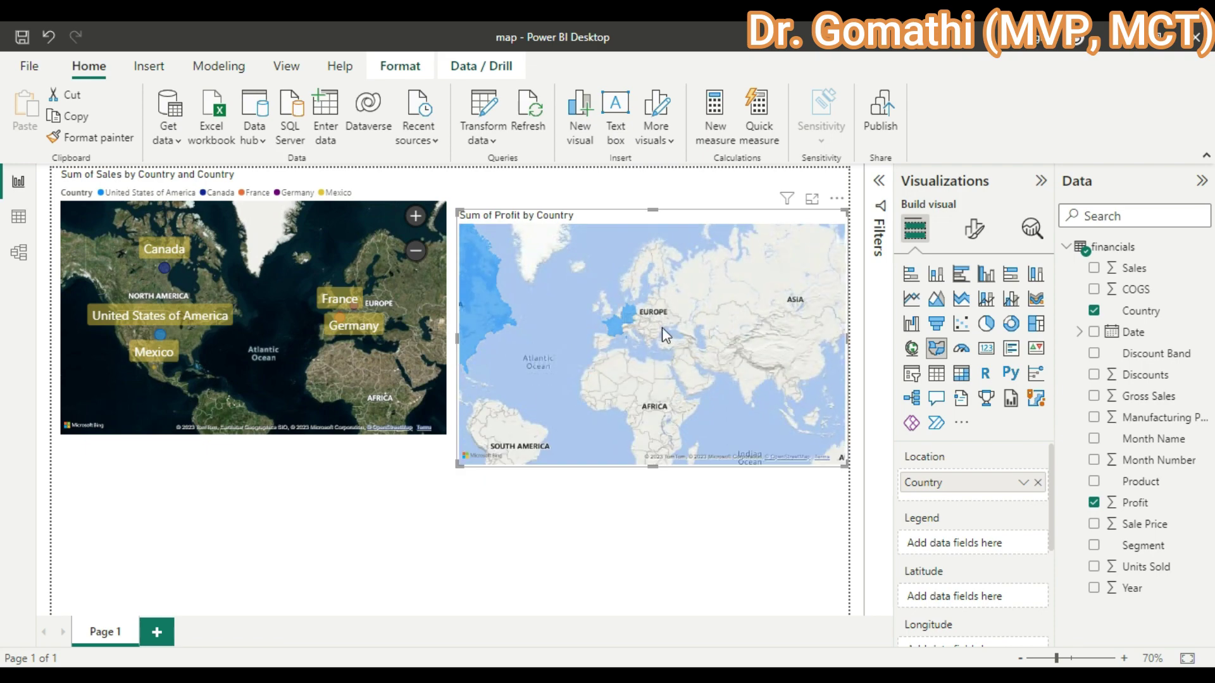
scroll(662, 328, down, 3)
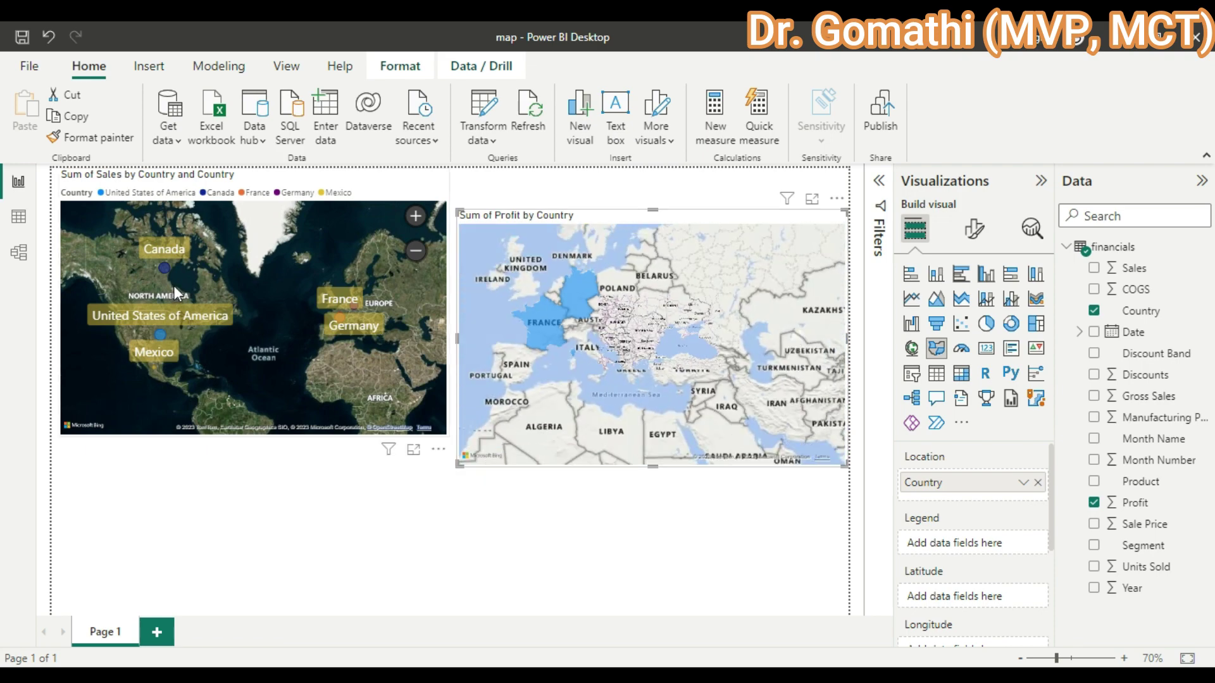
scroll(174, 286, up, 2)
scroll(234, 331, up, 2)
scroll(234, 332, down, 3)
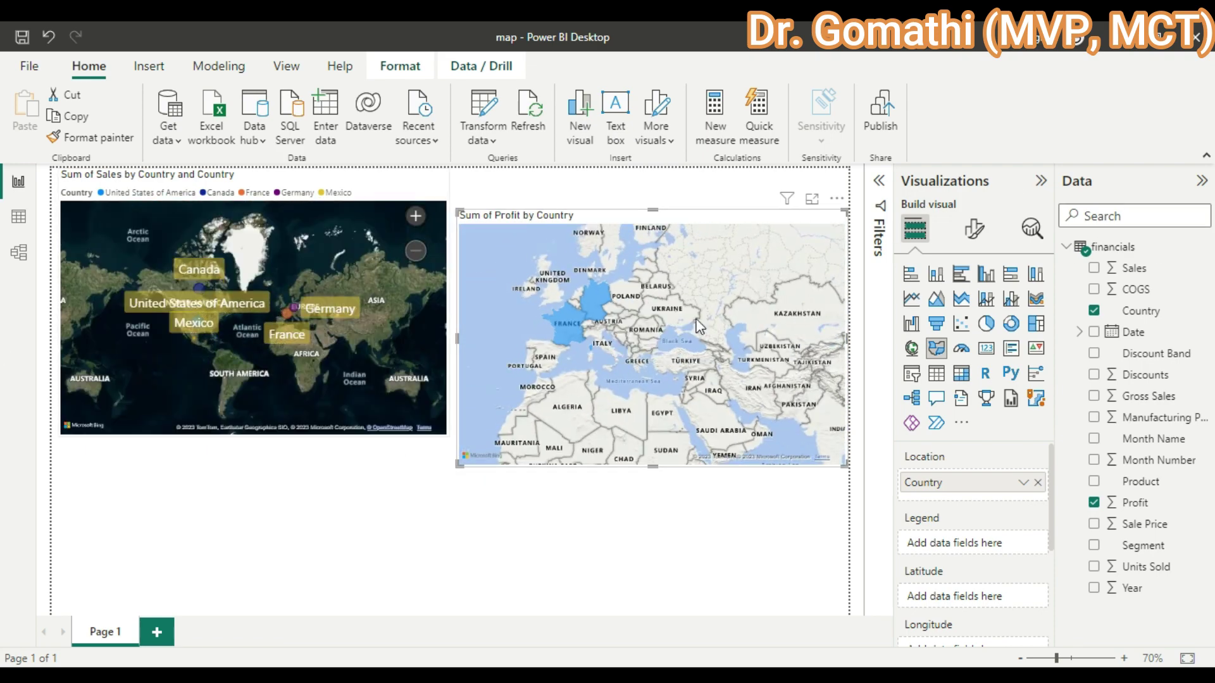
scroll(761, 377, up, 2)
scroll(761, 377, down, 5)
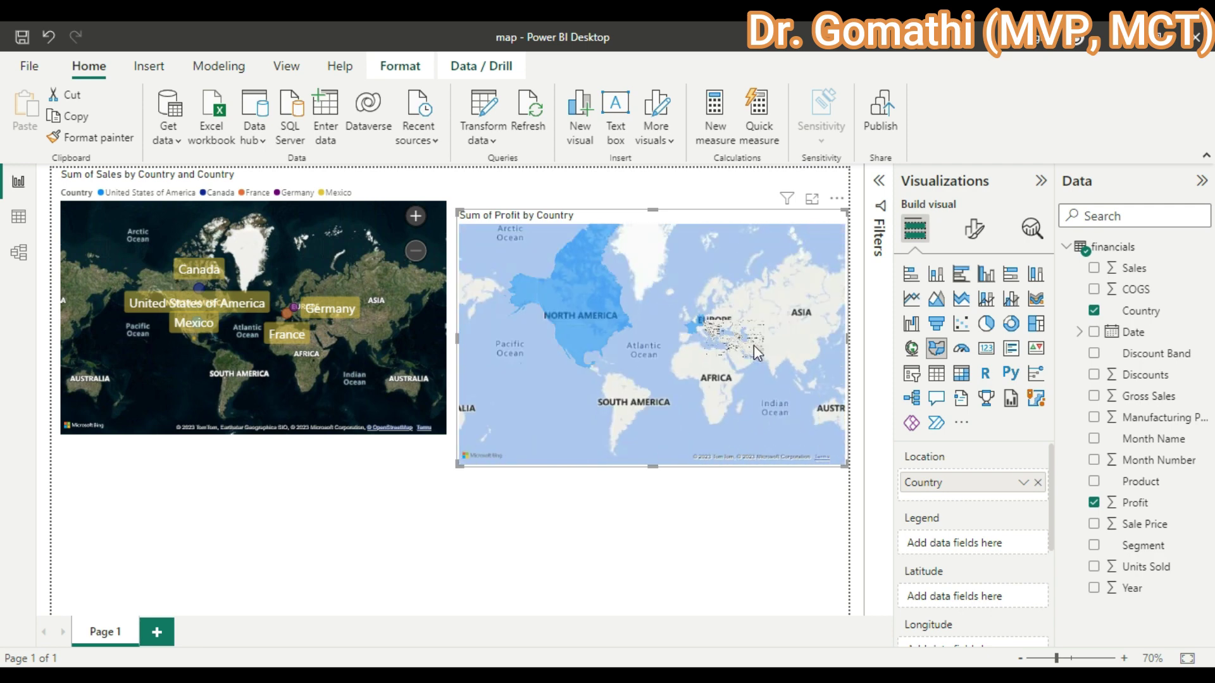
Examine the filled map's tooltip over North America and the data fields the visual accepts
scroll(954, 515, down, 3)
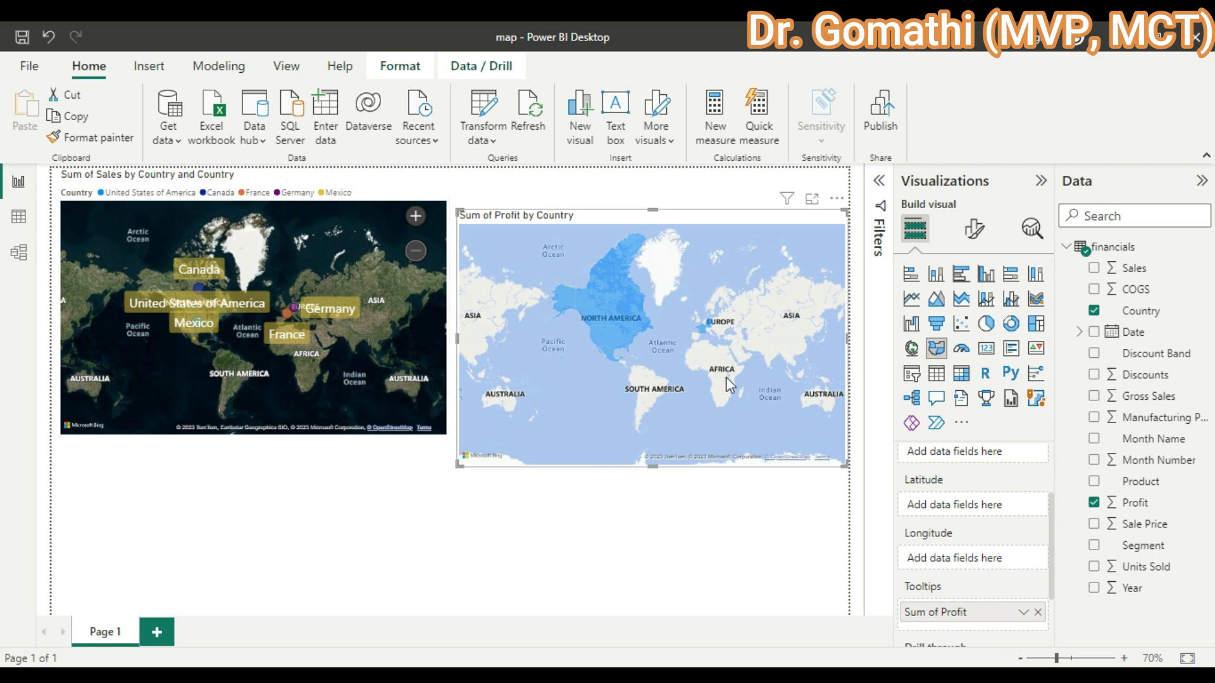
scroll(729, 384, up, 2)
scroll(729, 384, down, 2)
mouse_move(614, 344)
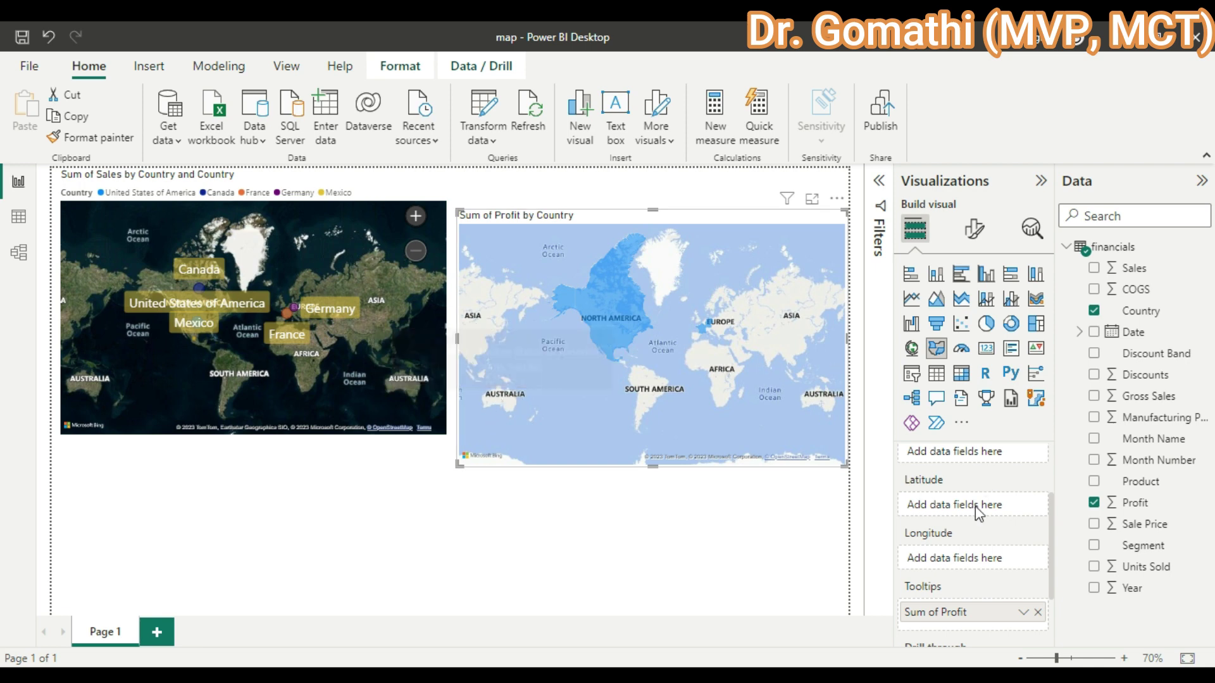
scroll(978, 519, down, 3)
scroll(990, 549, up, 3)
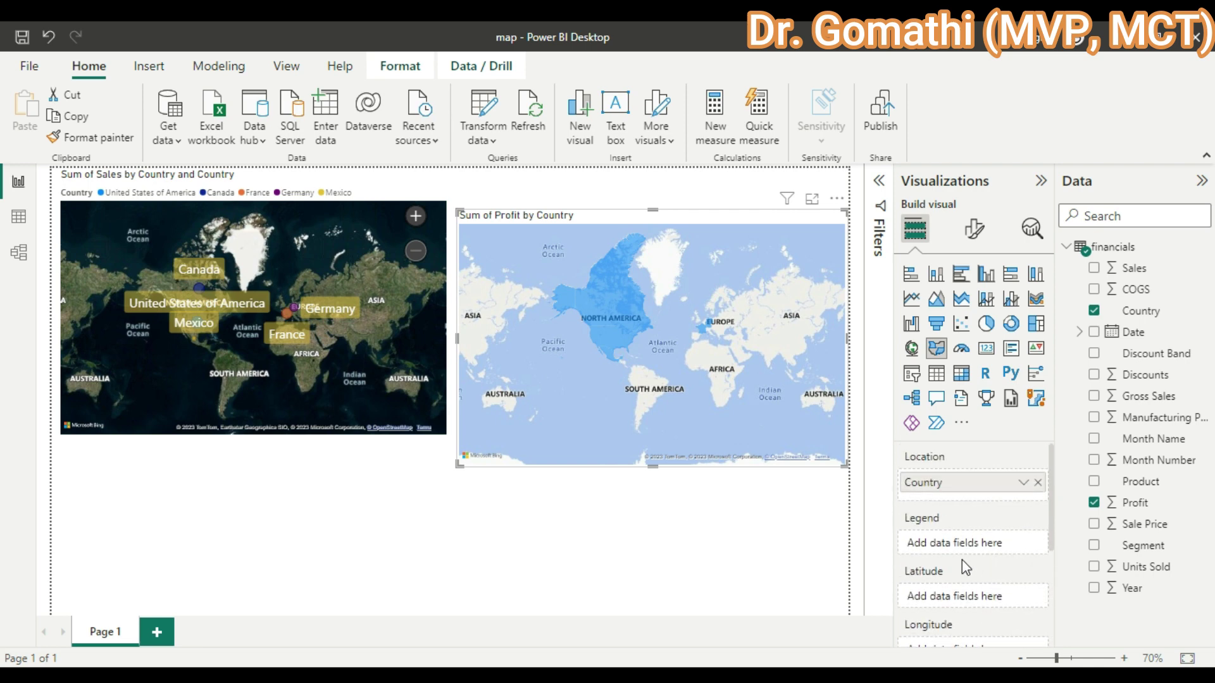
Change the filled map's style to Aerial
click(973, 229)
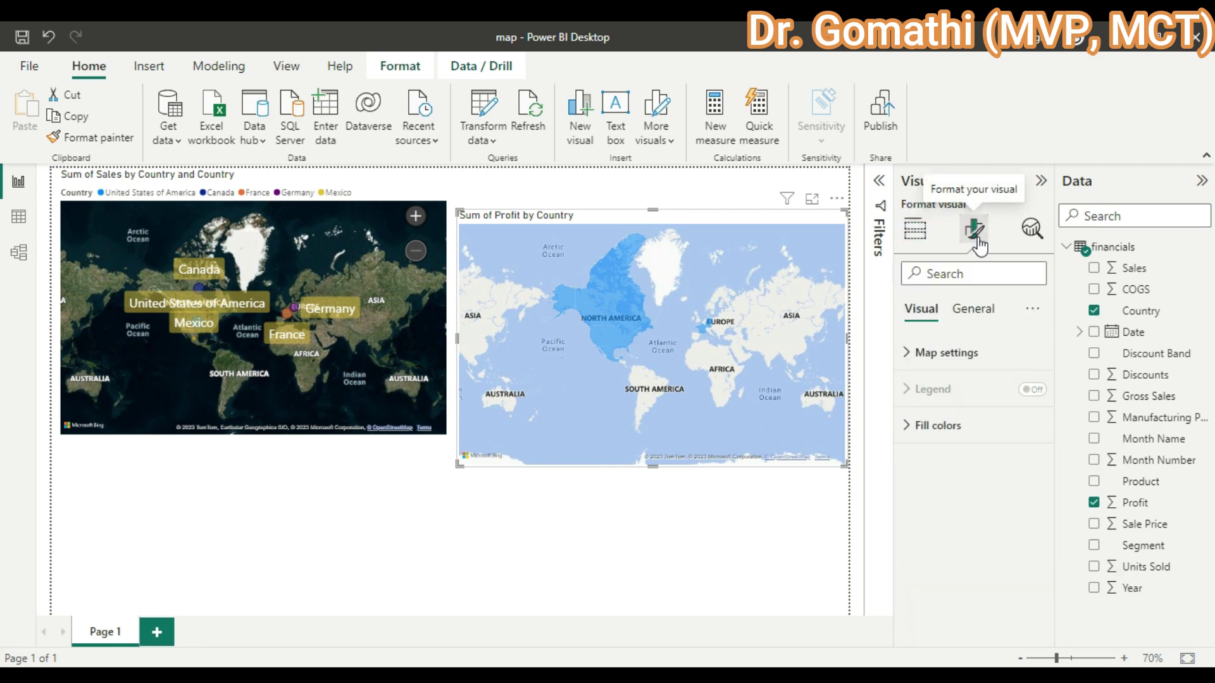
click(936, 354)
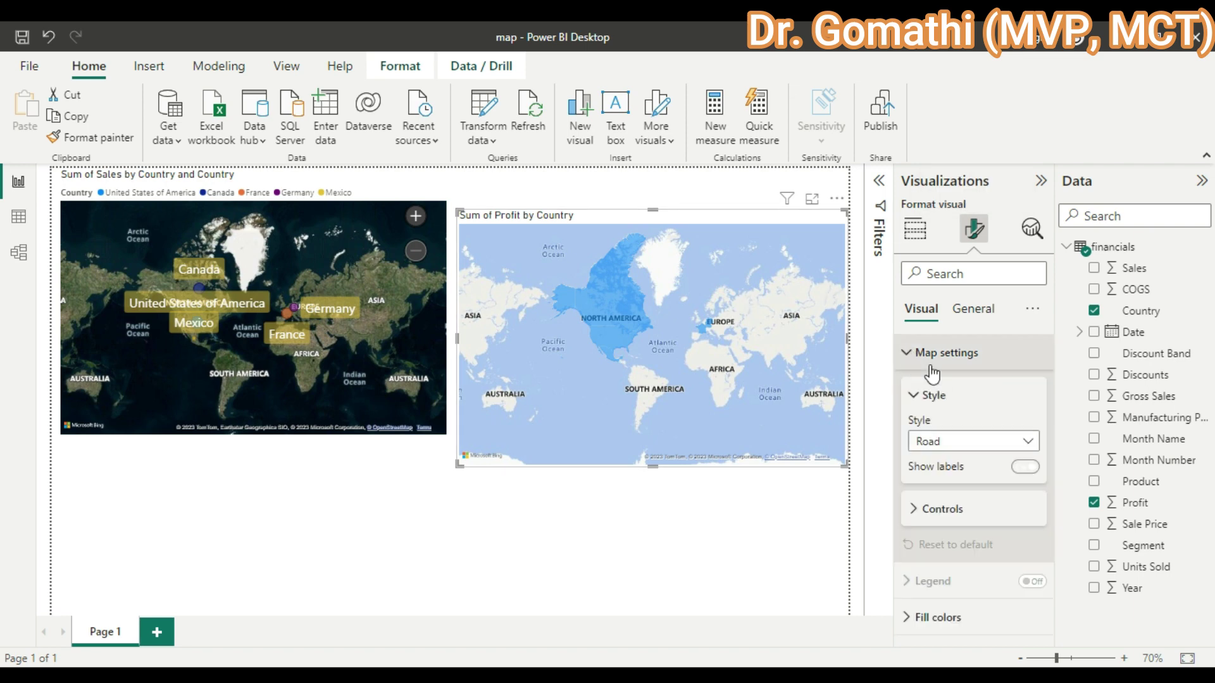
click(1012, 441)
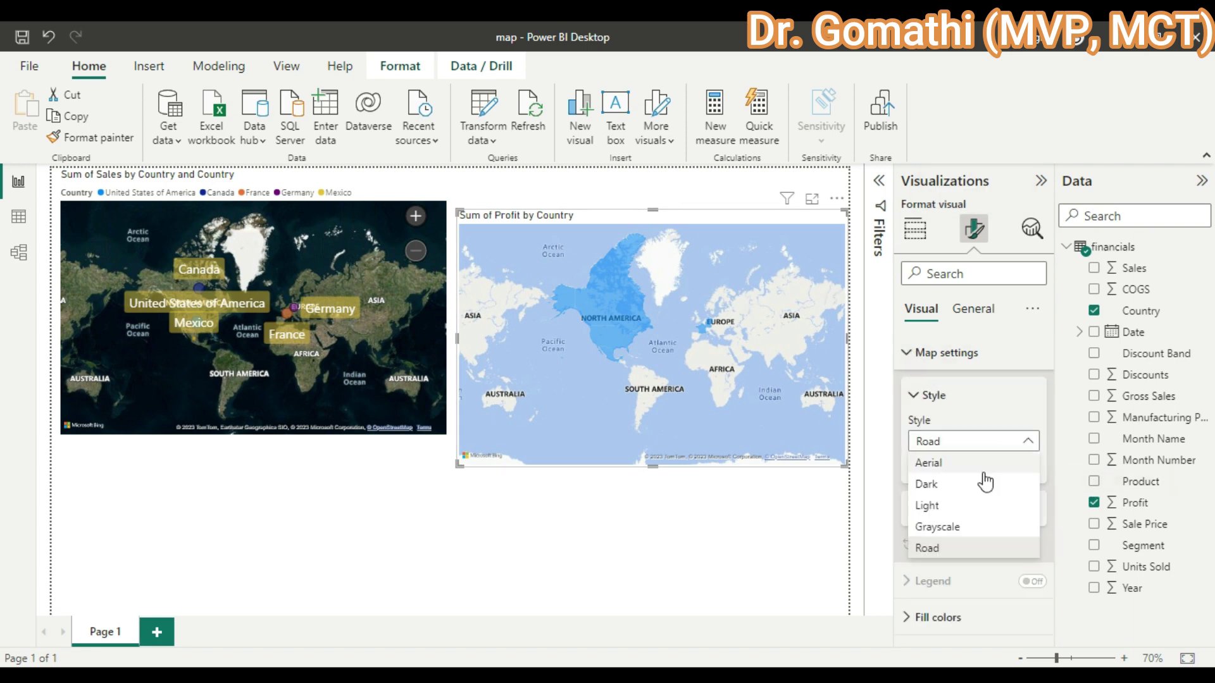
key(Escape)
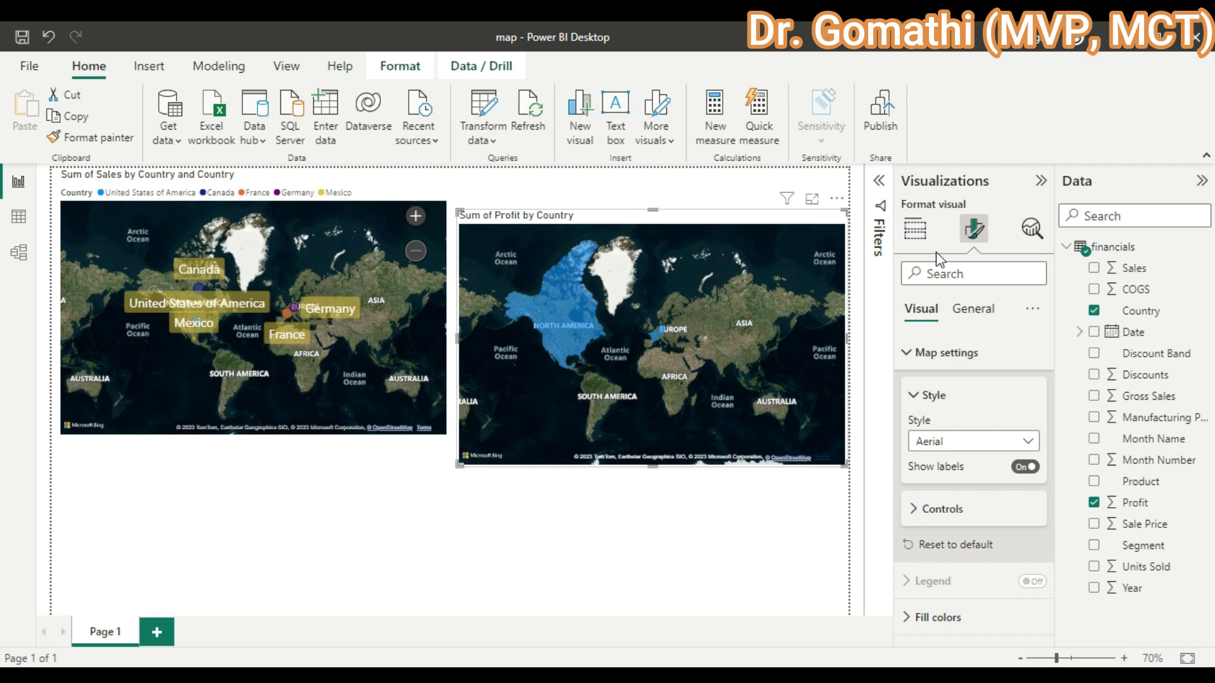
Convert the profit filled map into an ArcGIS map visual
click(914, 228)
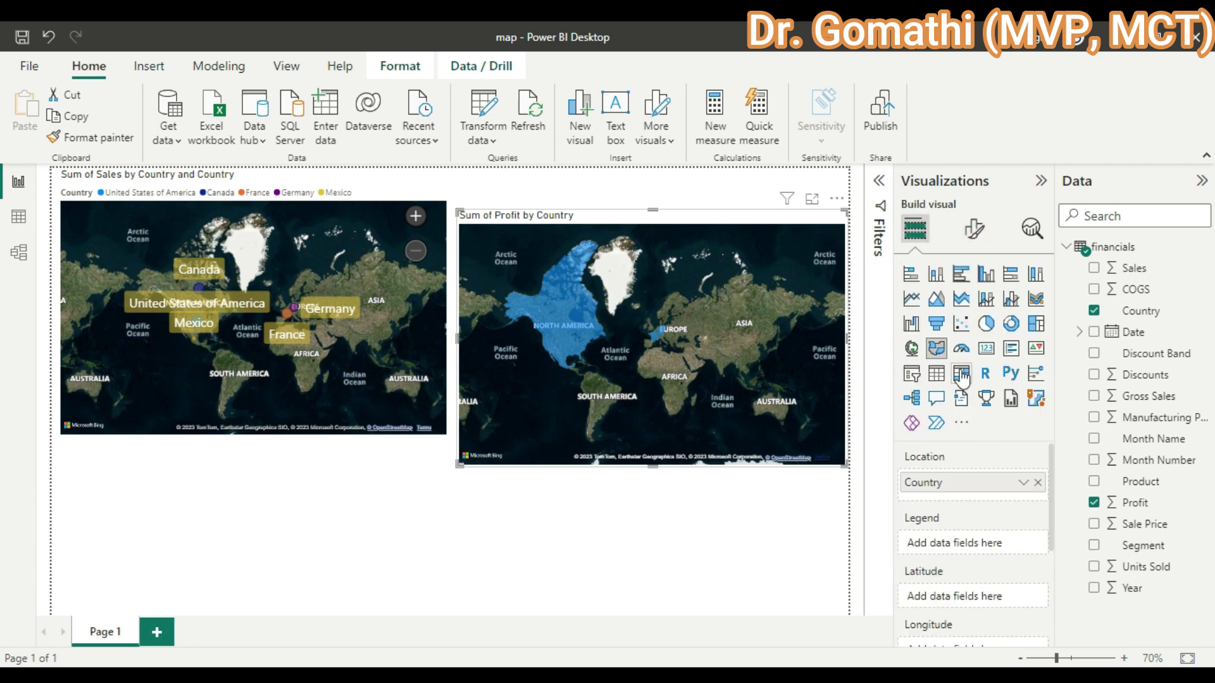
click(1035, 400)
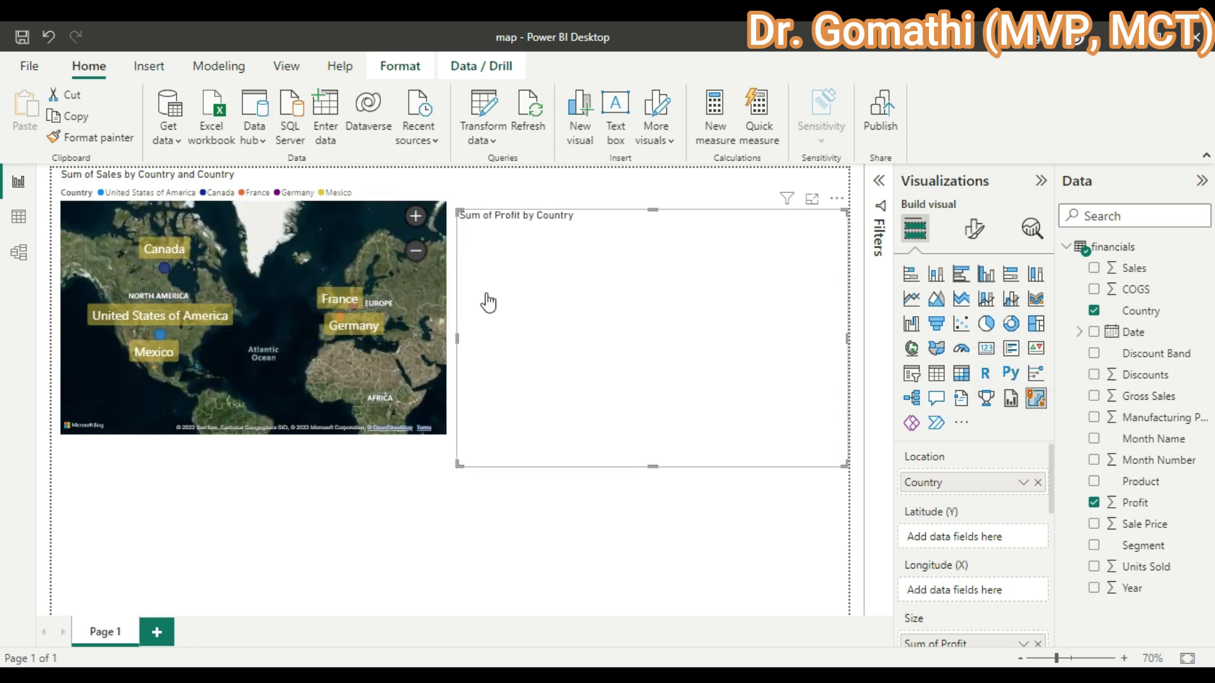